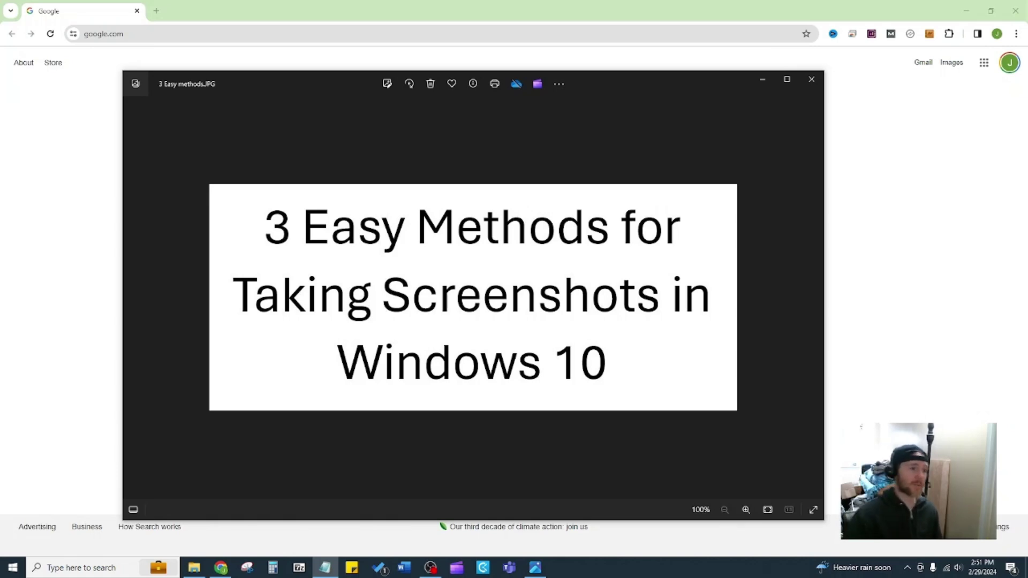
Reveal the Google page and search Windows for 'snipp' to find Snipping Tool
left_click(763, 80)
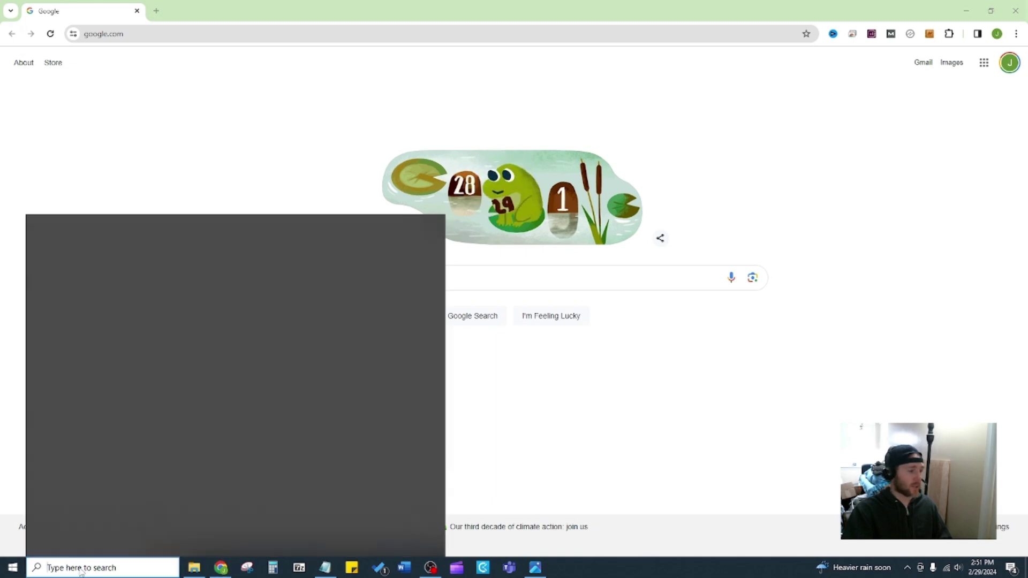
left_click(81, 568)
type("snipp")
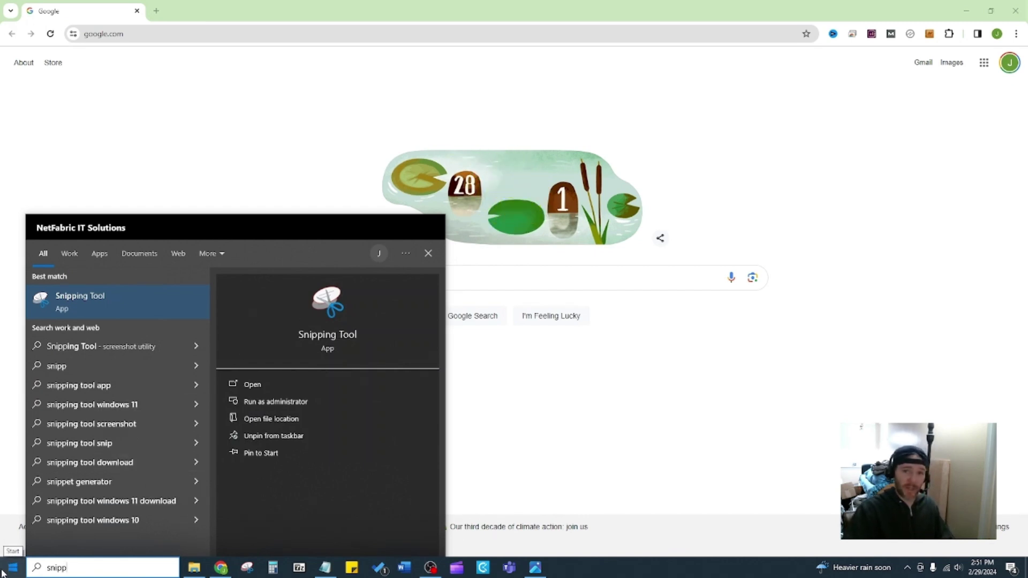
Find Snipping Tool under Windows Accessories in Start, view its More options, then close the menus
left_click(3, 573)
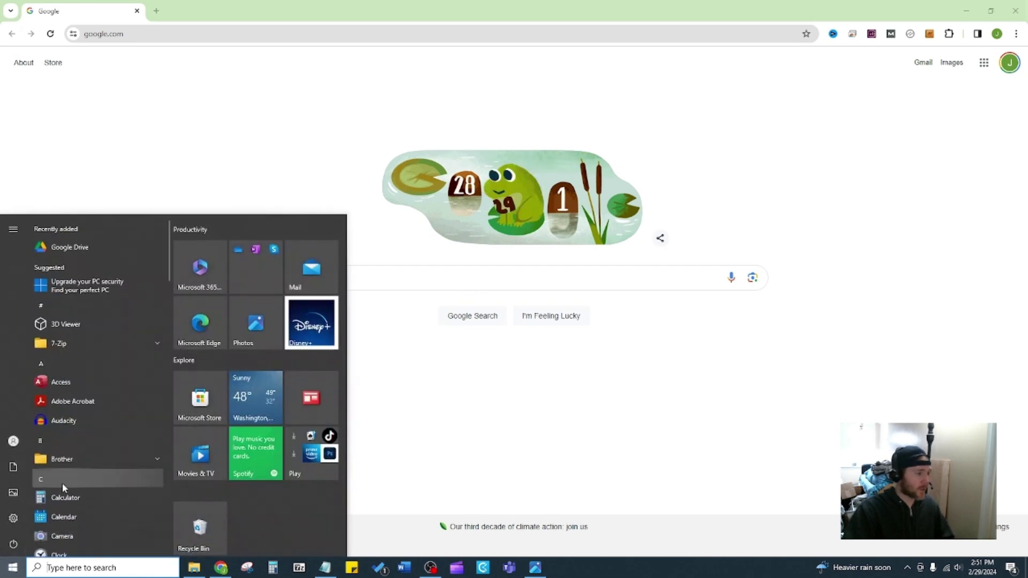
scroll(61, 482, "down", 10)
scroll(59, 480, "down", 15)
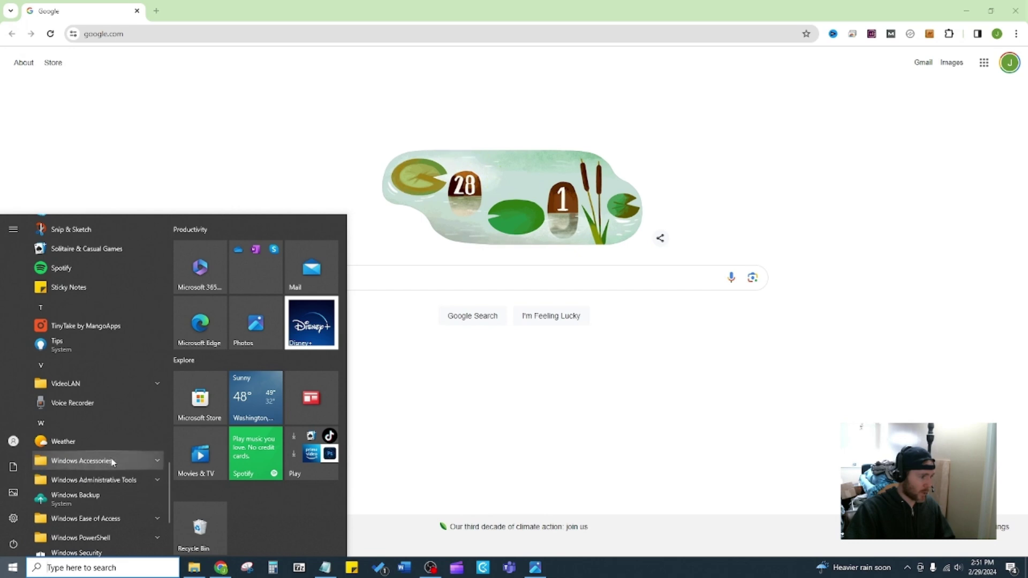
left_click(137, 461)
scroll(134, 423, "down", 5)
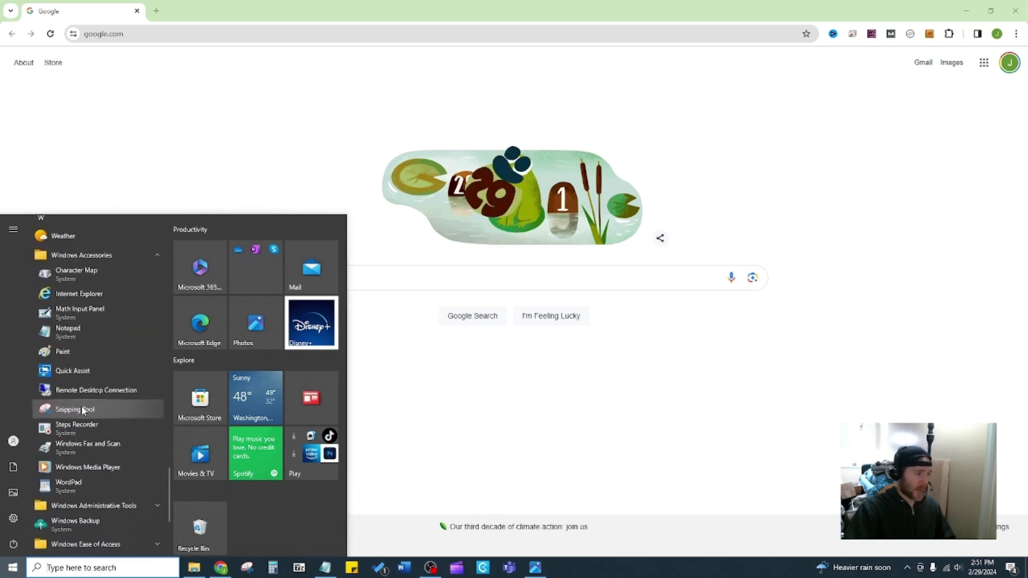
right_click(82, 410)
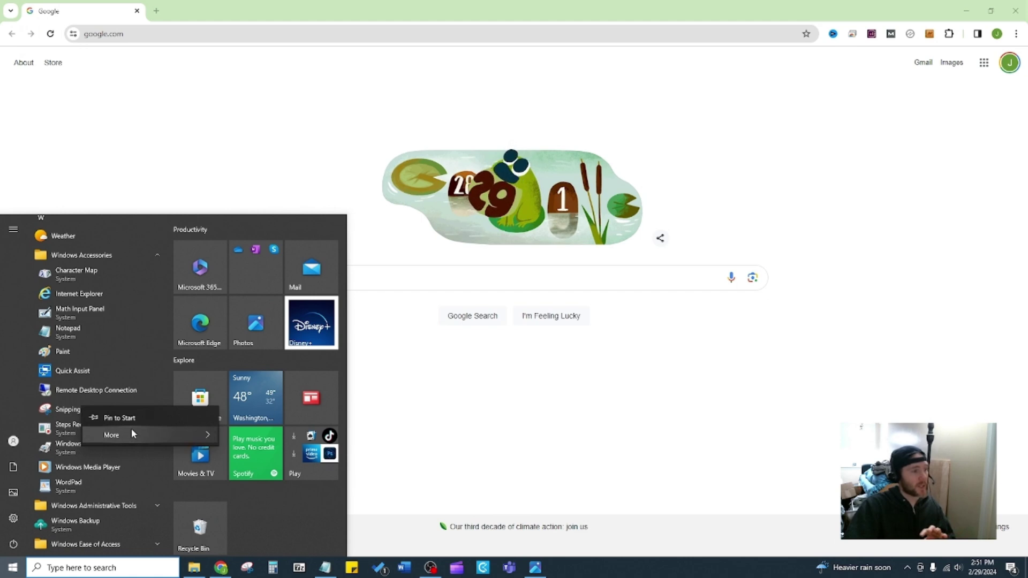
mouse_move(134, 432)
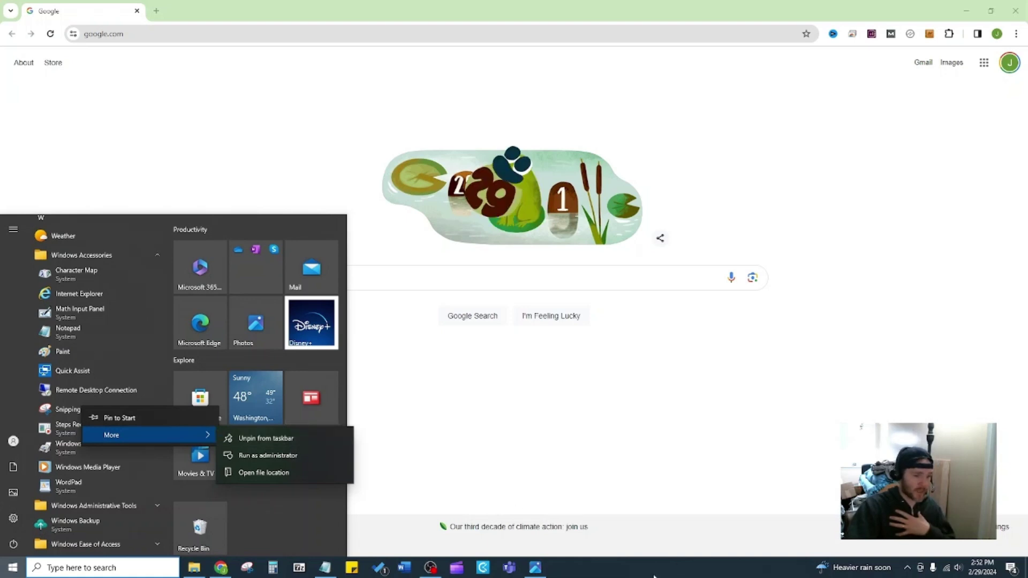
key("Escape")
Launch Snipping Tool in Rectangular Snip mode and capture the Google doodle, search box and buttons
left_click(12, 567)
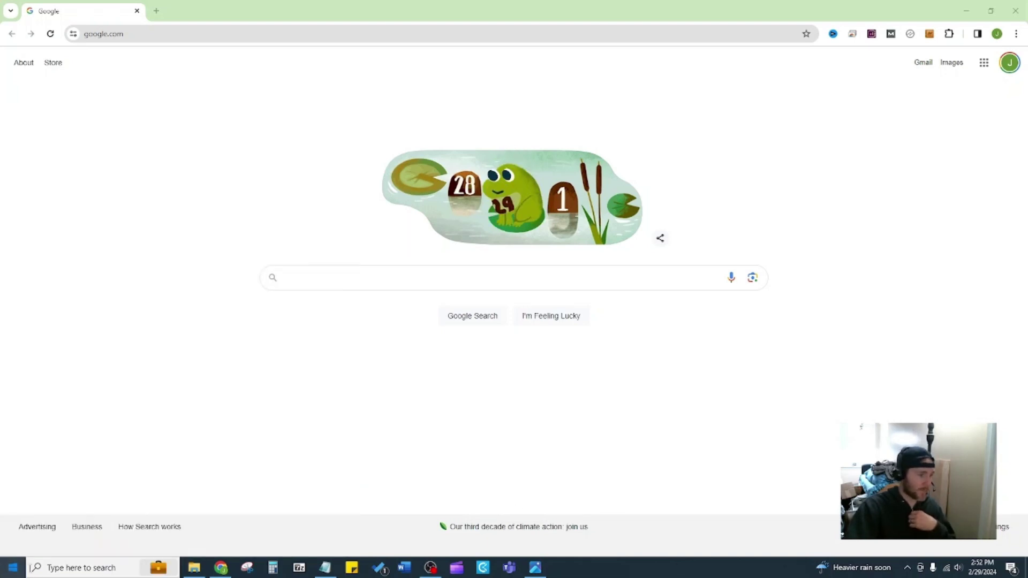
left_click(251, 568)
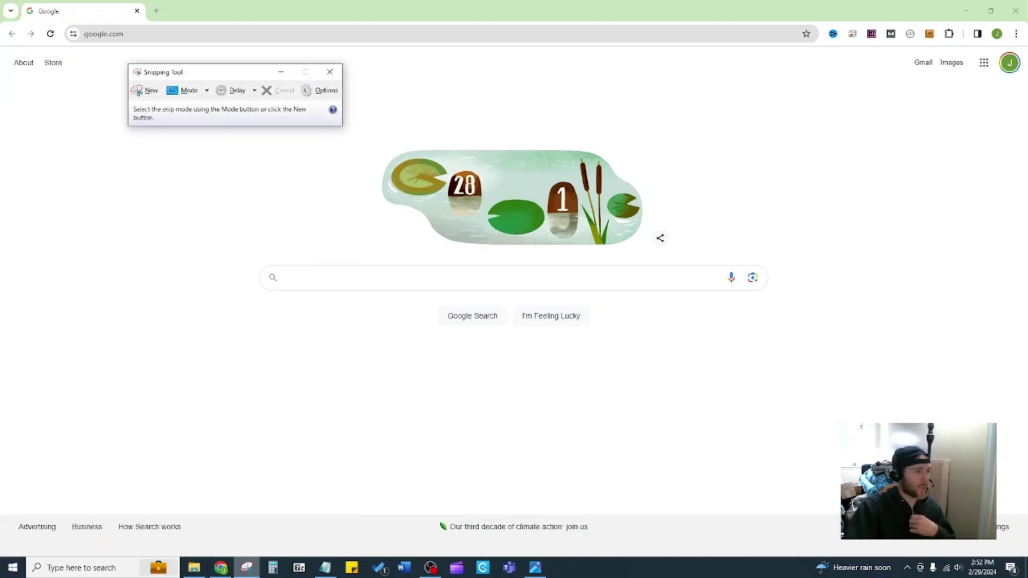
left_click_drag(224, 78, 195, 85)
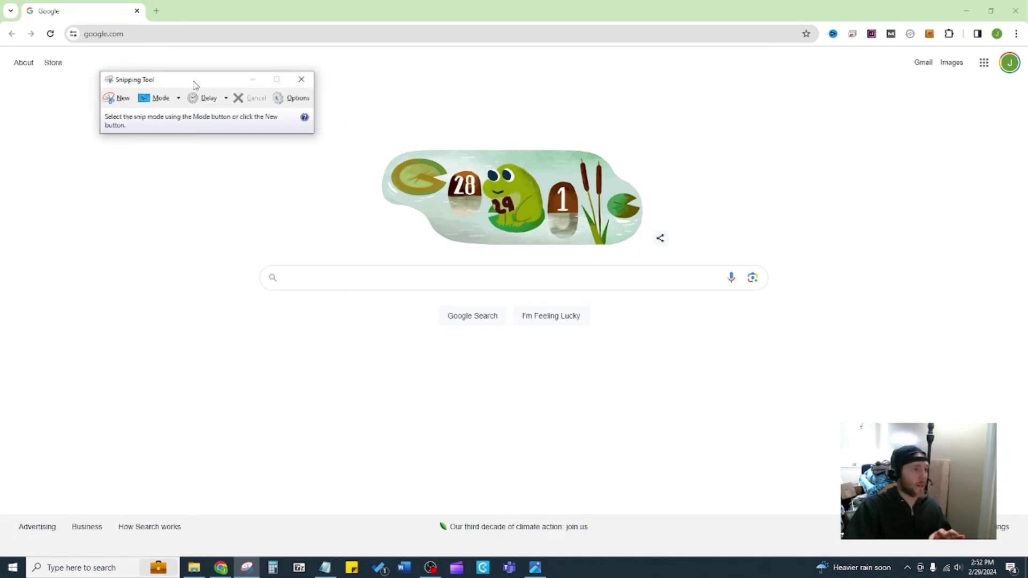
left_click(179, 98)
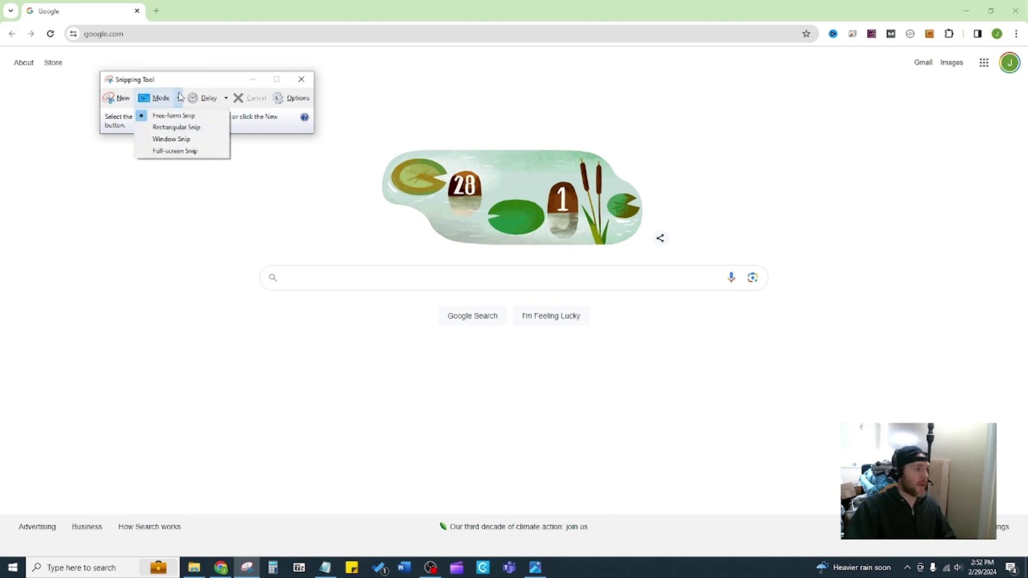
left_click(189, 127)
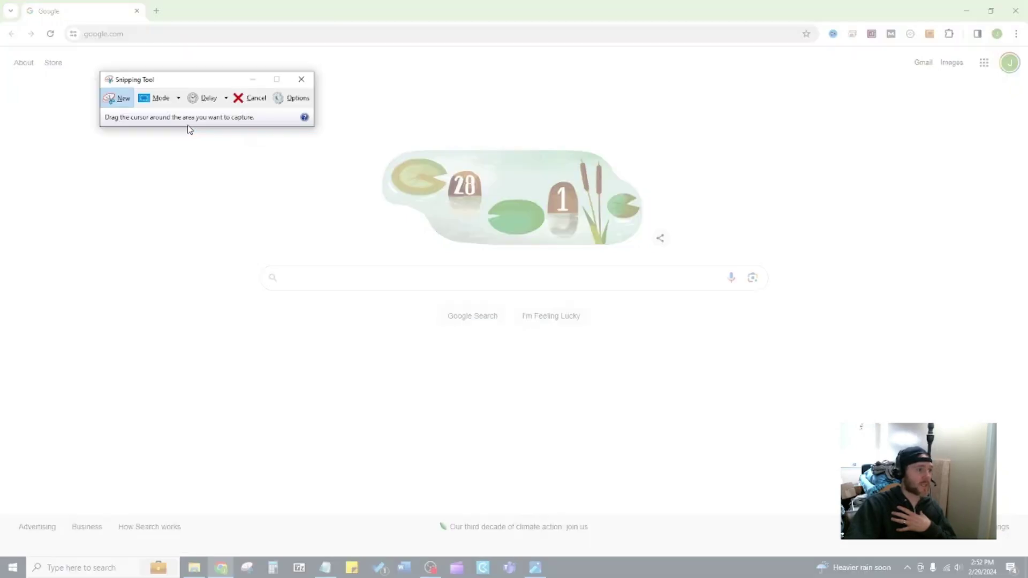
left_click_drag(185, 87, 175, 73)
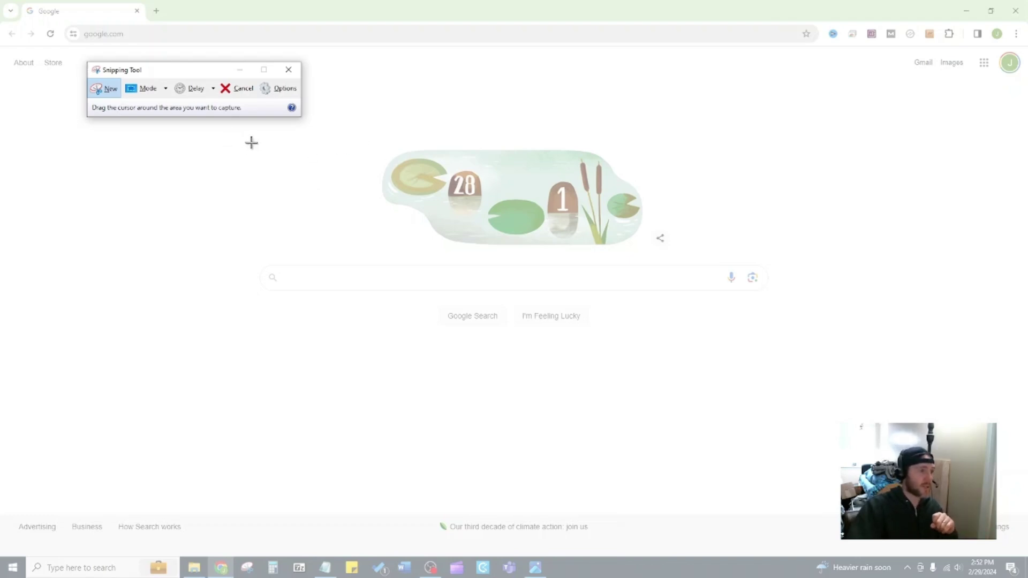
left_click_drag(235, 134, 799, 337)
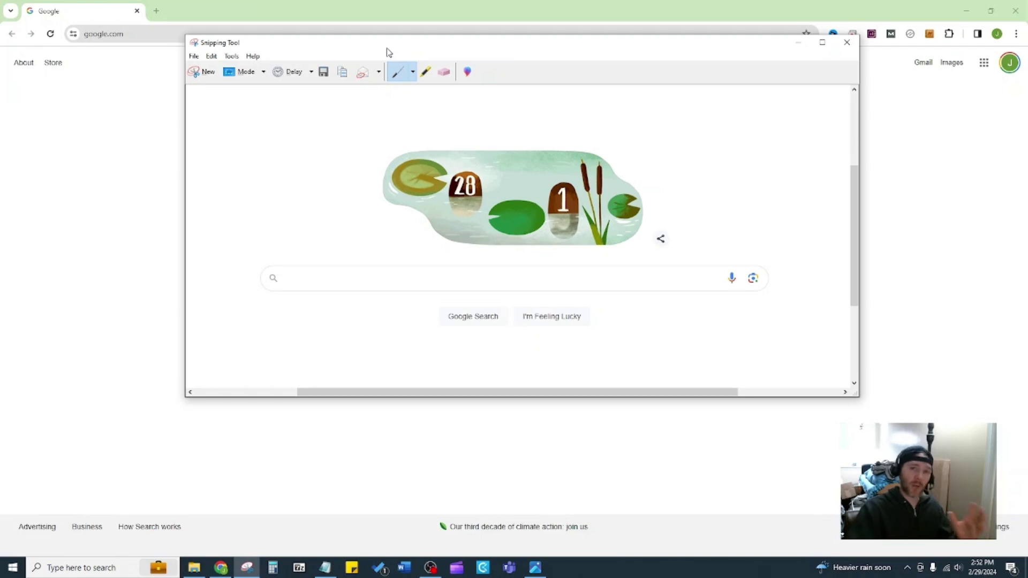
left_click_drag(389, 50, 389, 56)
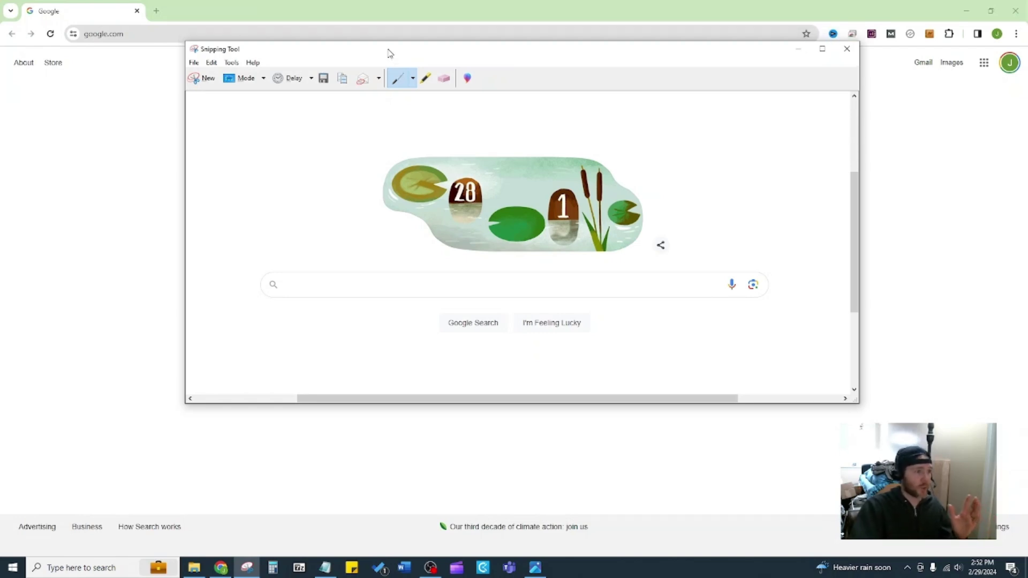
left_click(413, 79)
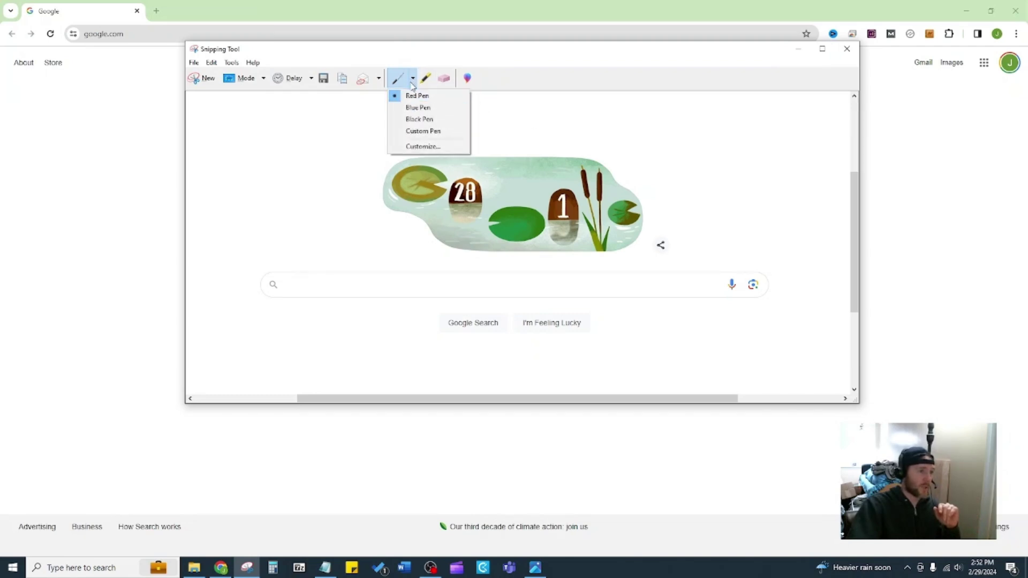
left_click(414, 80)
mouse_move(458, 155)
left_mouse_down()
mouse_move(508, 197)
mouse_move(397, 144)
mouse_move(464, 155)
left_mouse_up()
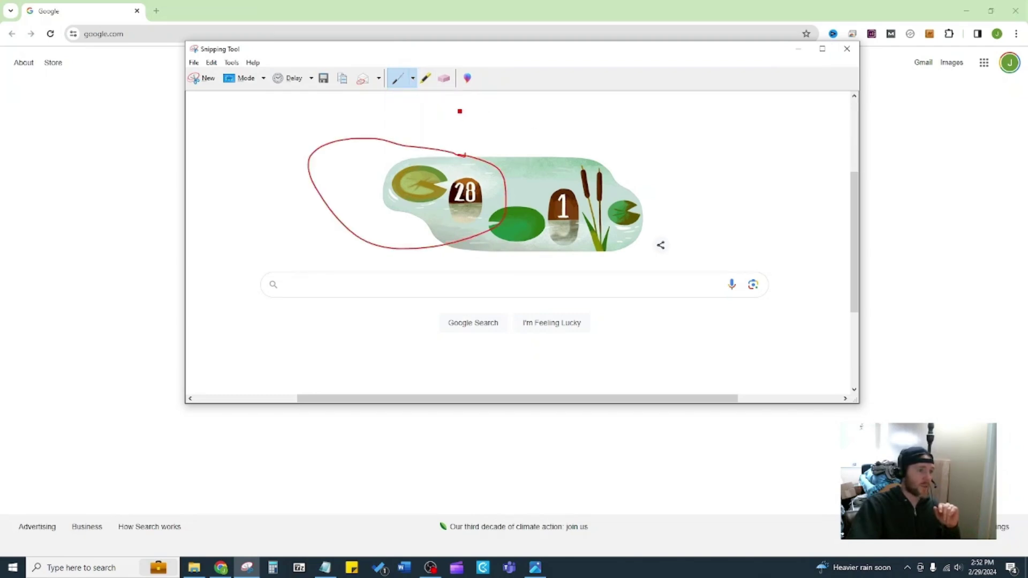
left_click(426, 78)
left_click_drag(538, 180, 595, 183)
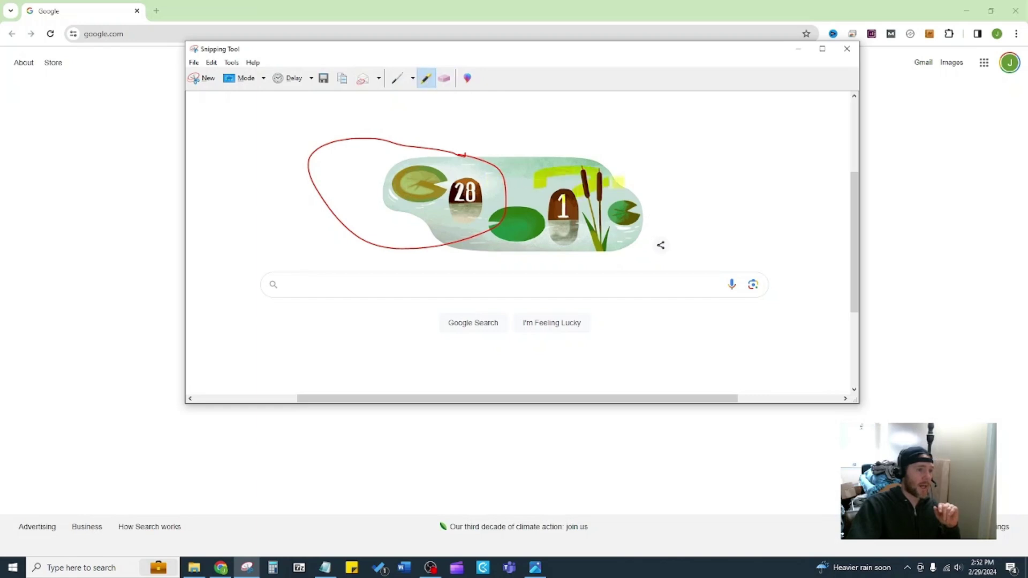
left_click(444, 79)
left_click(461, 151)
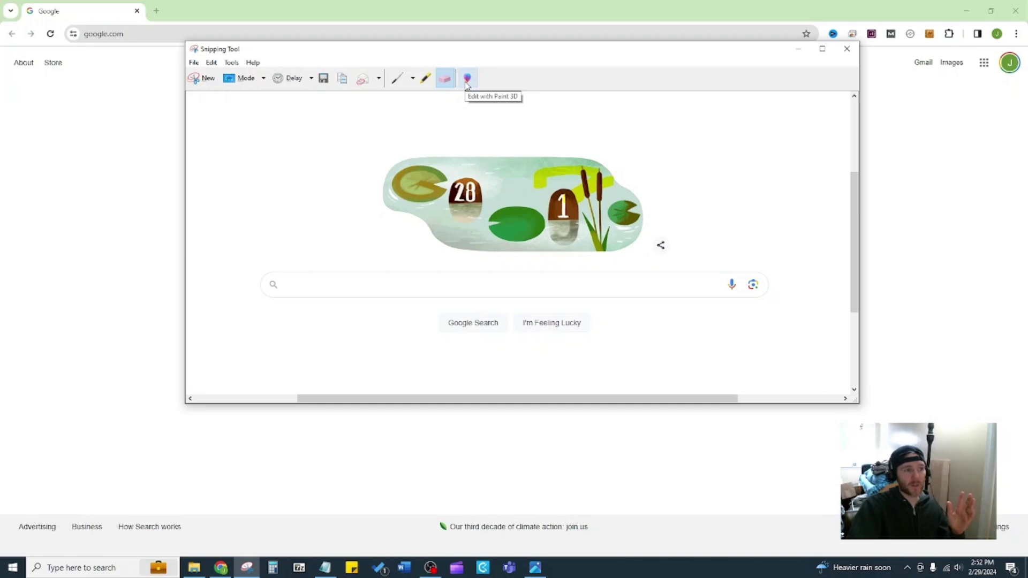
left_click_drag(481, 49, 481, 51)
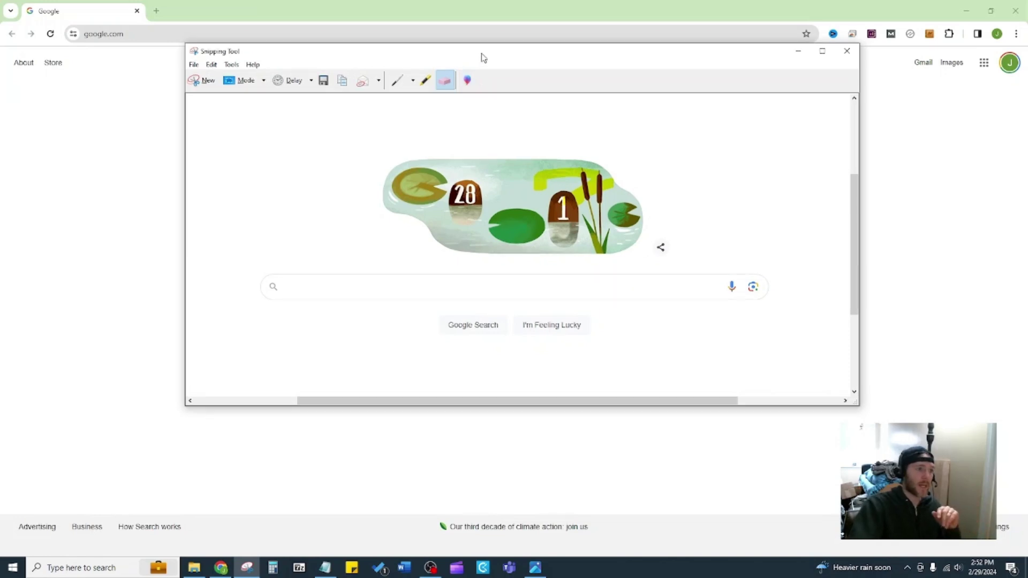
left_click(561, 180)
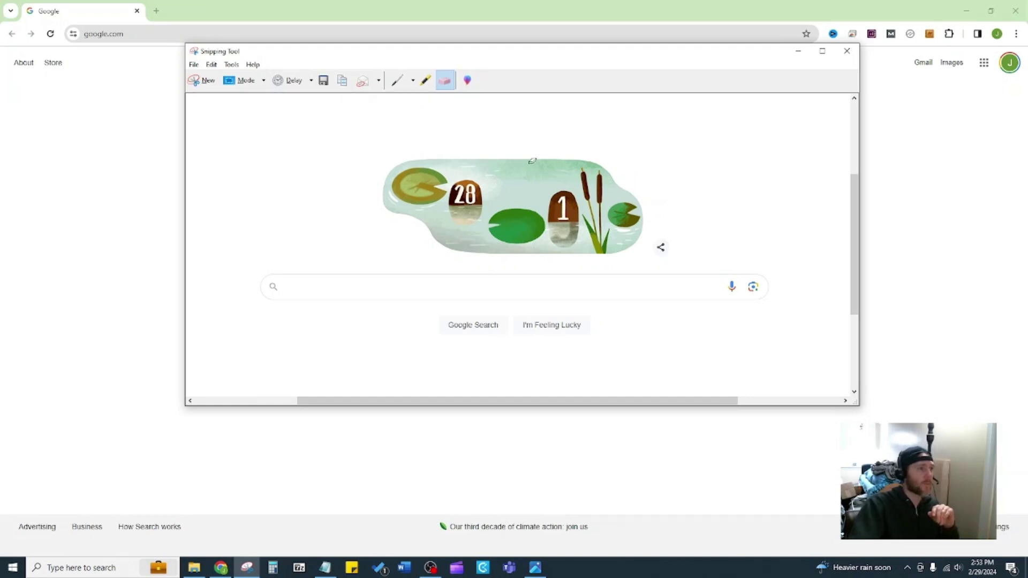
Browse Desktop and Pictures in the snip's Save As dialog, cancel it, and close the snip
left_click(193, 64)
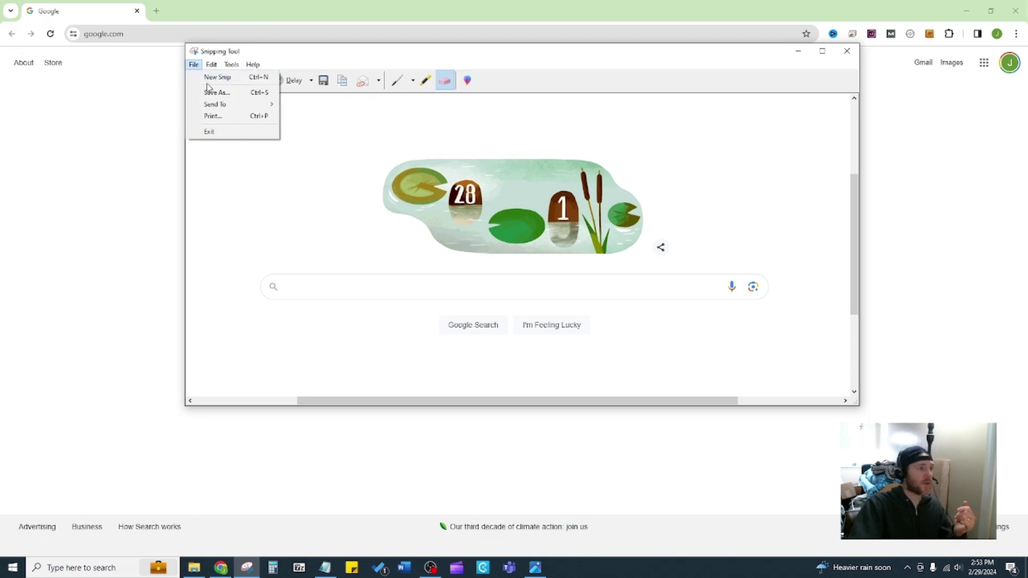
left_click(213, 77)
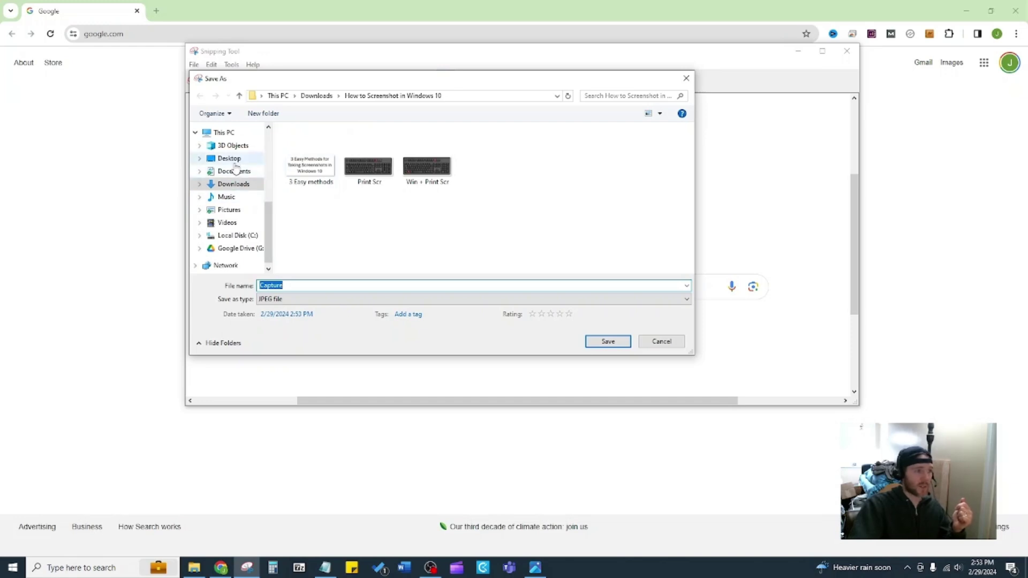
left_click(230, 159)
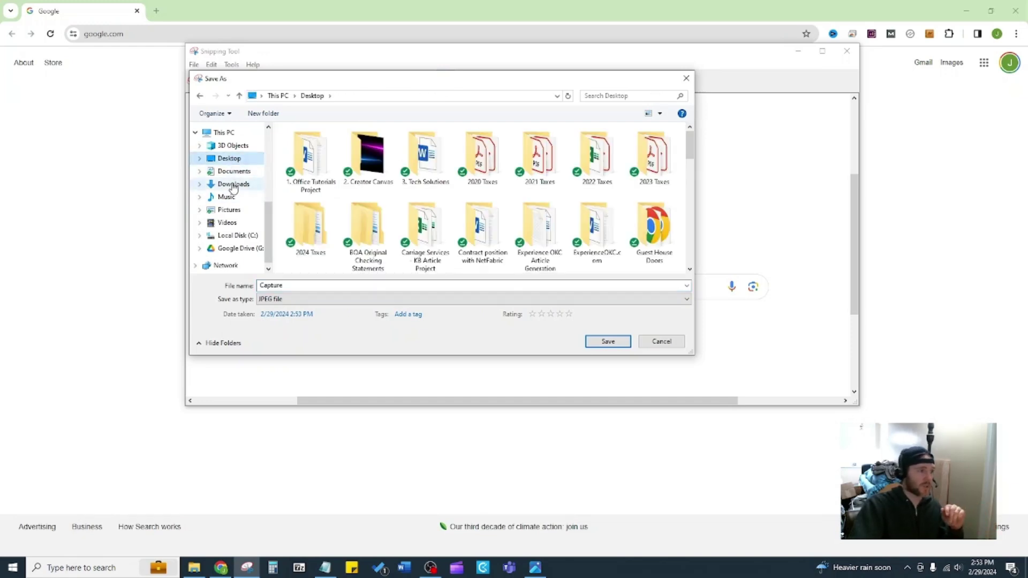
left_click(231, 209)
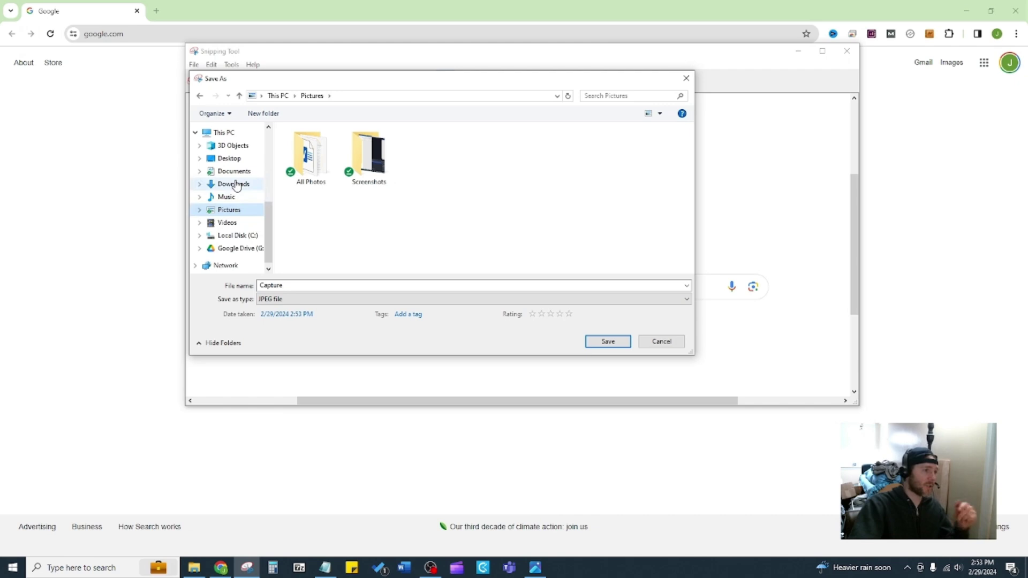
left_click(686, 78)
left_click(847, 51)
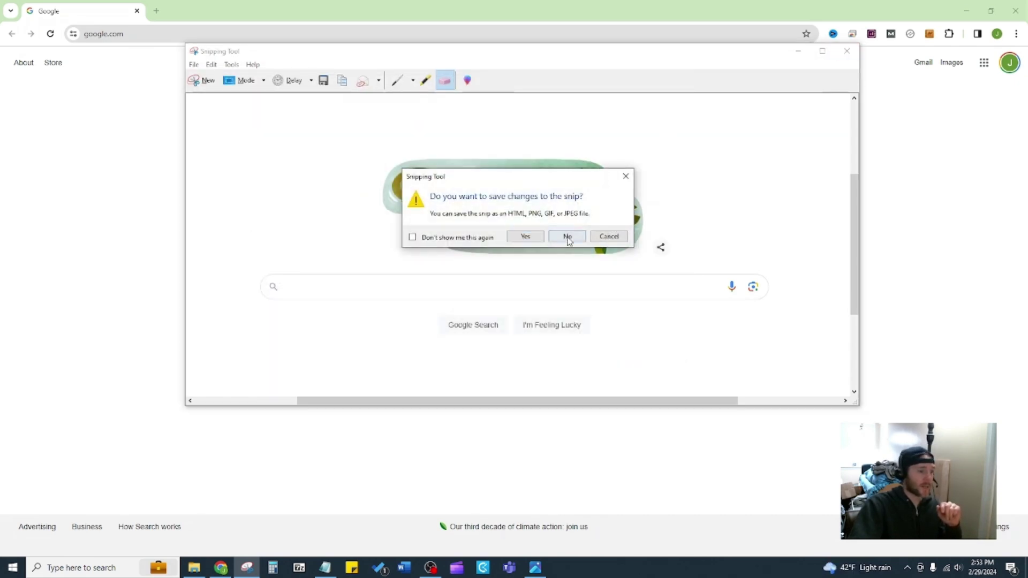
Discard the earlier snip unsaved, relaunch Snipping Tool and start a Free-form Snip
left_click(566, 234)
left_click(248, 569)
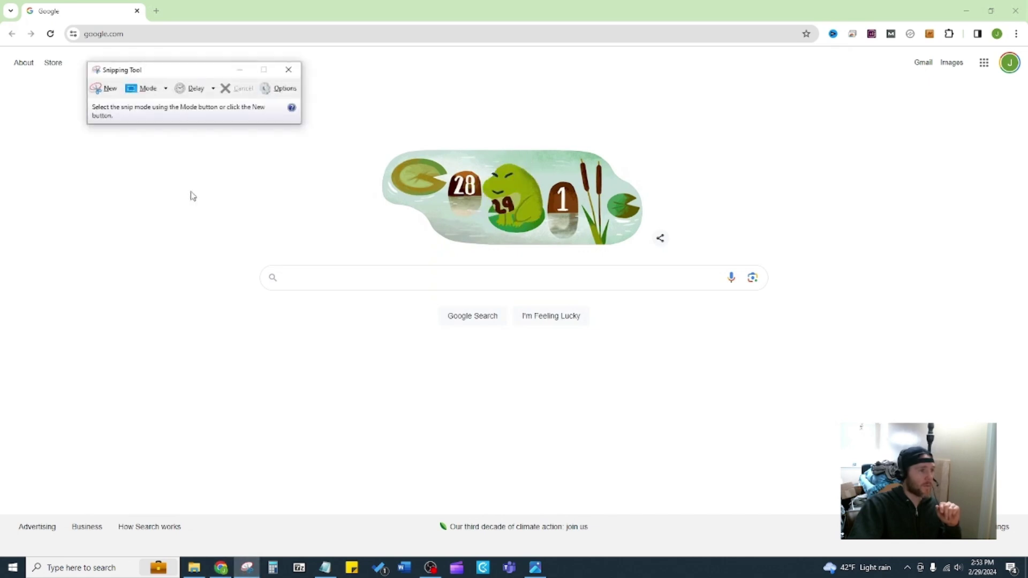
left_click_drag(183, 73, 245, 75)
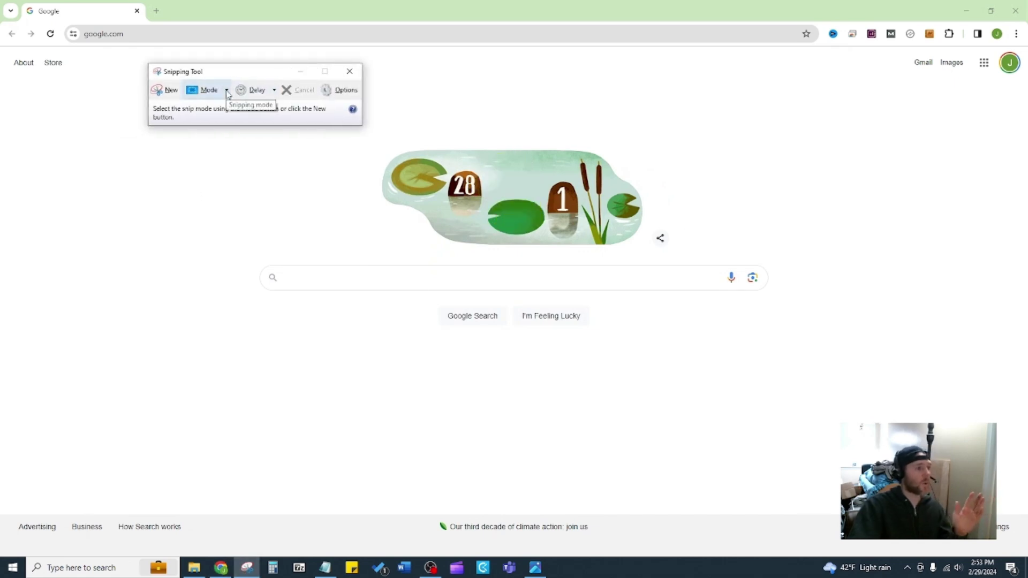
left_click(227, 91)
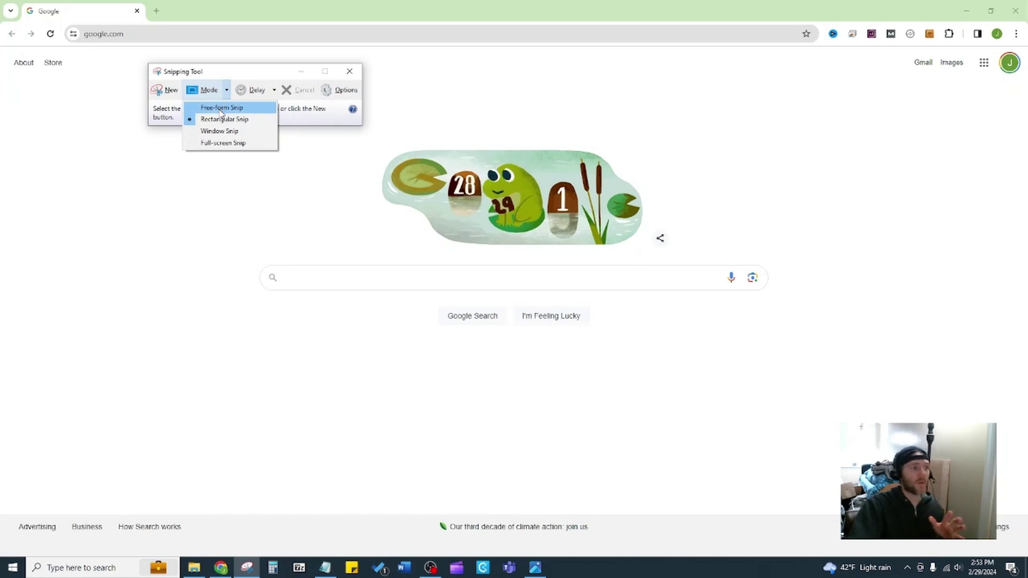
left_click(221, 111)
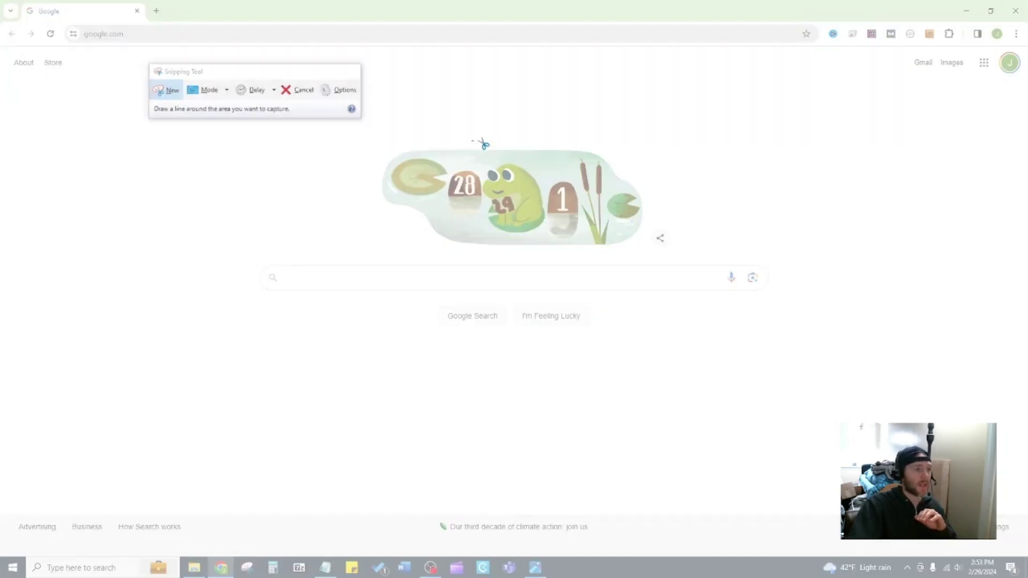
Trace a free-form outline around the Google frog doodle and look over the File and Mode menus
mouse_move(471, 141)
left_mouse_down()
mouse_move(581, 152)
mouse_move(645, 190)
mouse_move(622, 249)
mouse_move(448, 248)
mouse_move(379, 191)
mouse_move(394, 156)
mouse_move(492, 145)
left_mouse_up()
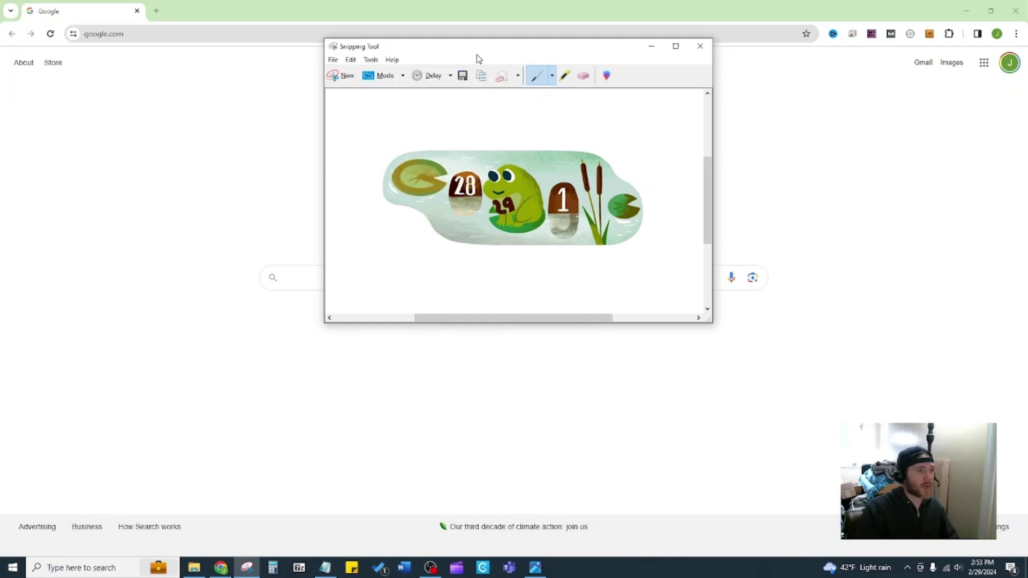
left_click_drag(480, 52, 475, 58)
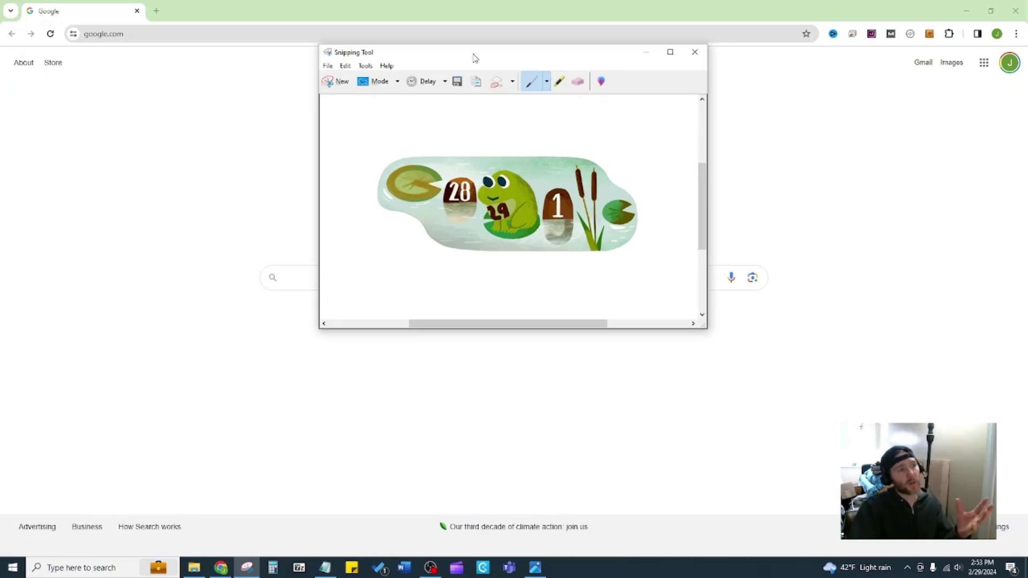
left_click(328, 65)
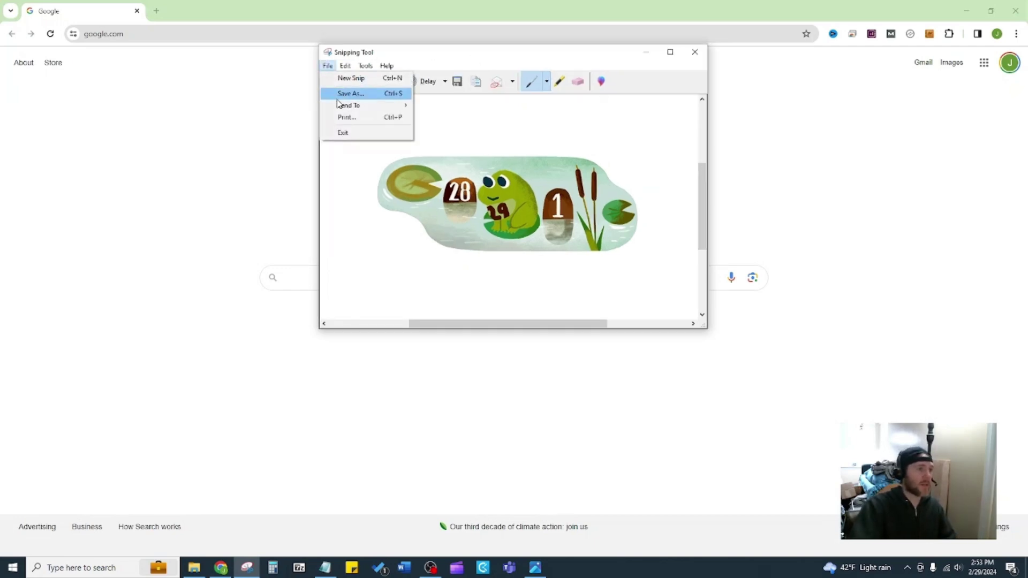
left_click(486, 56)
left_click(397, 81)
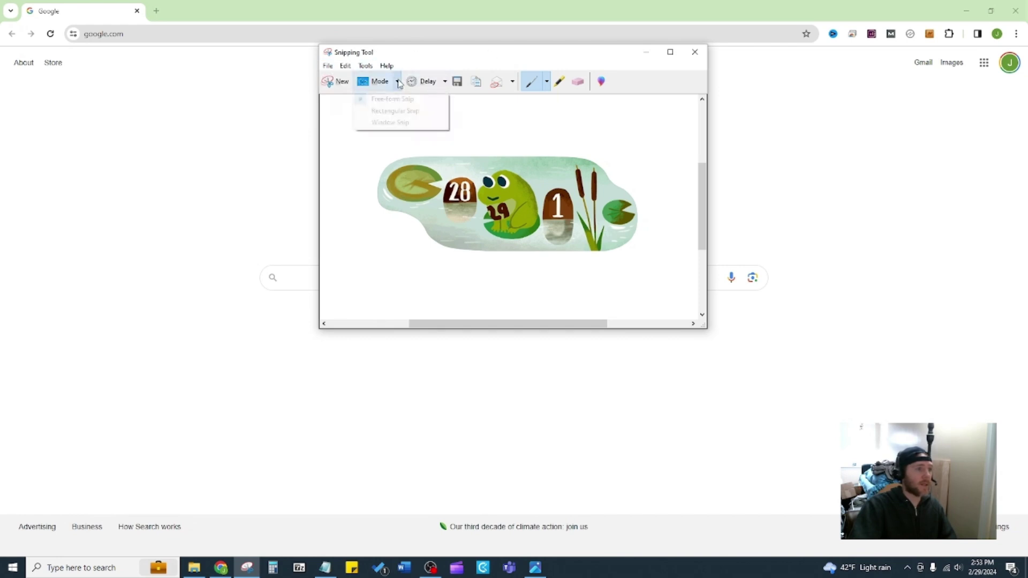
Close the free-form snip without saving and relaunch Snipping Tool to view its snip modes
left_click(695, 52)
left_click(695, 52)
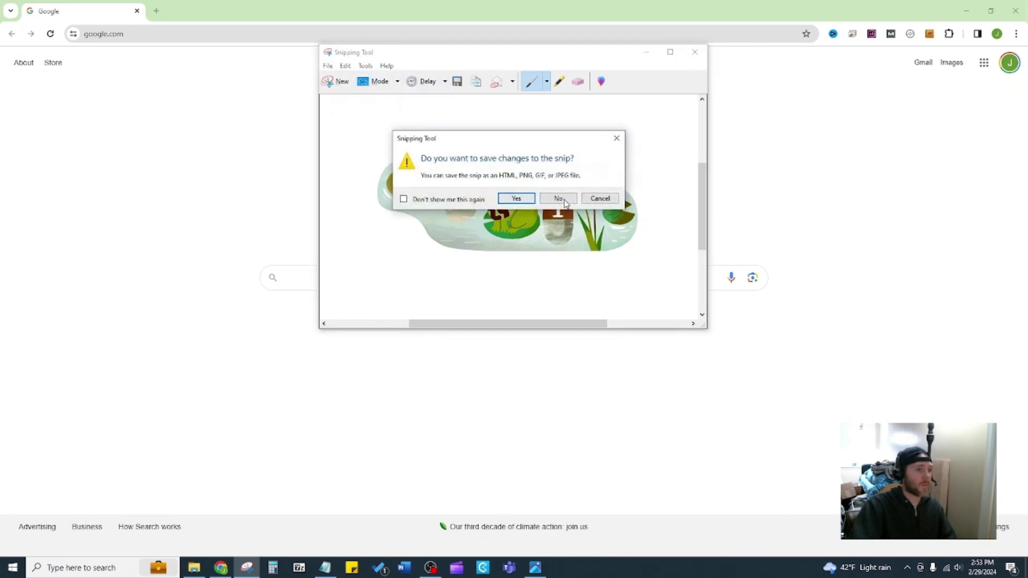
left_click(557, 198)
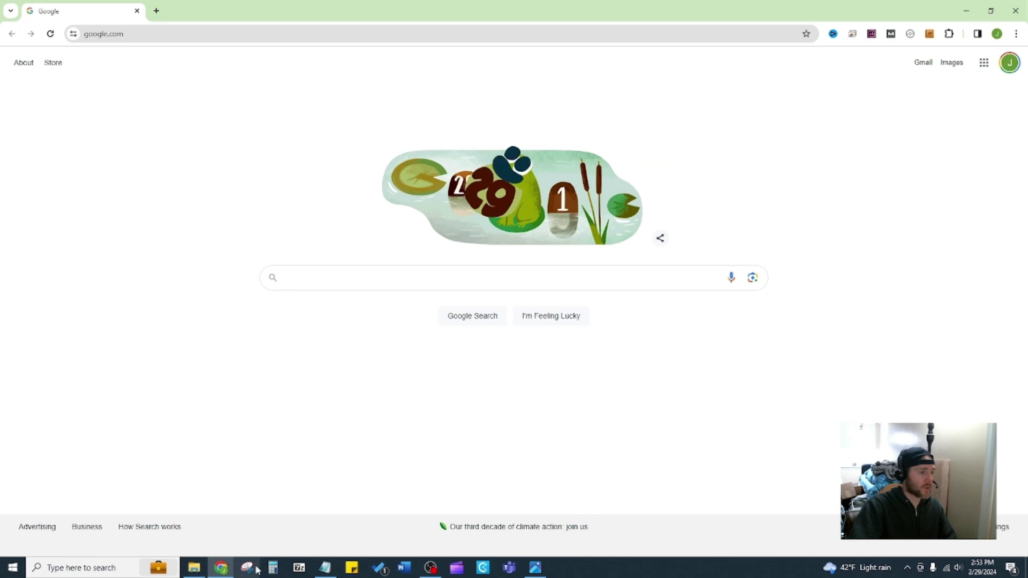
key("super+3")
left_click(227, 90)
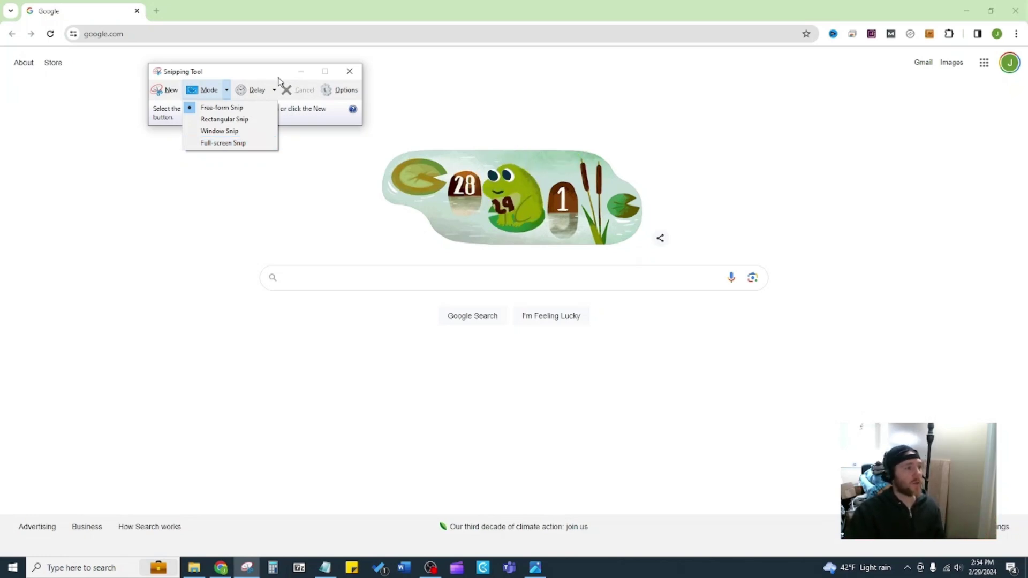
Close Snipping Tool and switch over to the Photos viewer with Alt+Tab
left_click(341, 73)
left_click(340, 73)
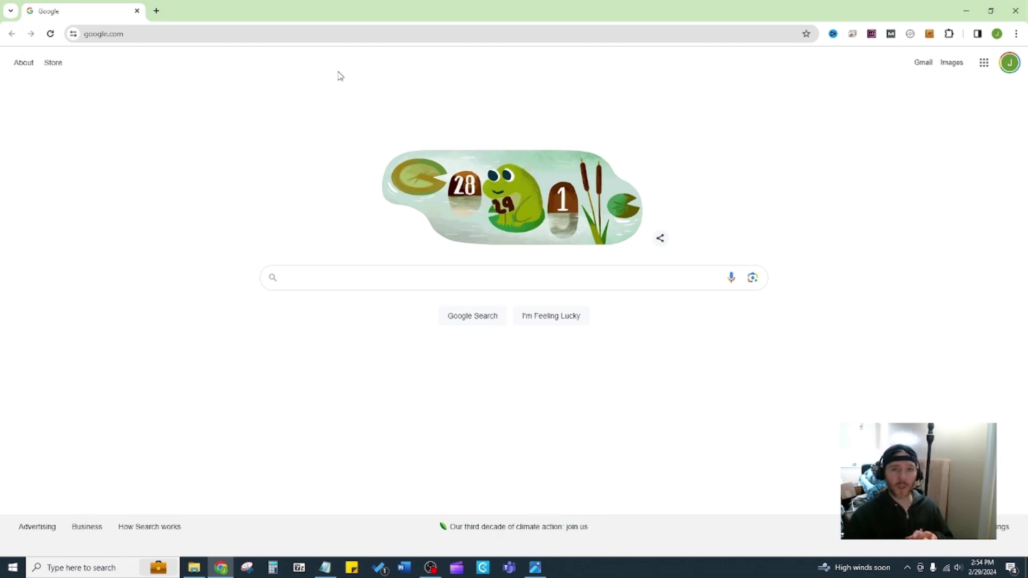
key("alt+Tab")
Advance Photos to Print Scr.JPG, then minimize it to show the Google homepage
left_click(811, 298)
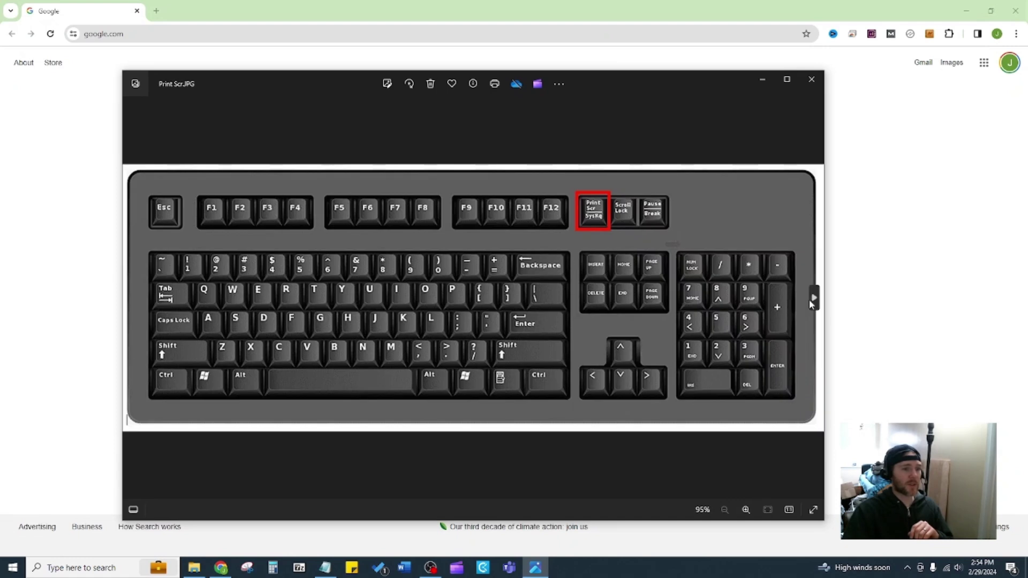
left_click_drag(665, 75, 663, 70)
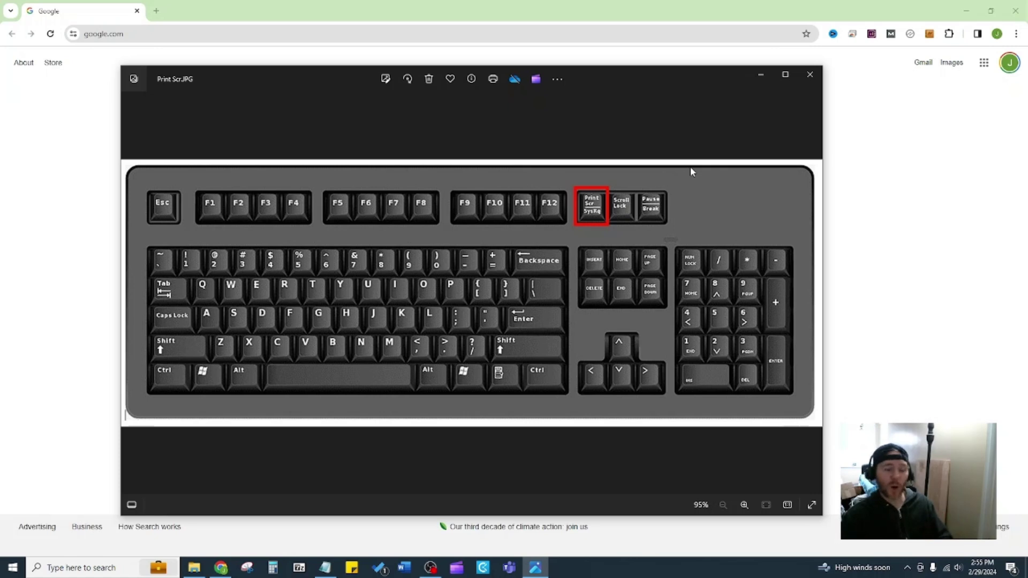
left_click(769, 75)
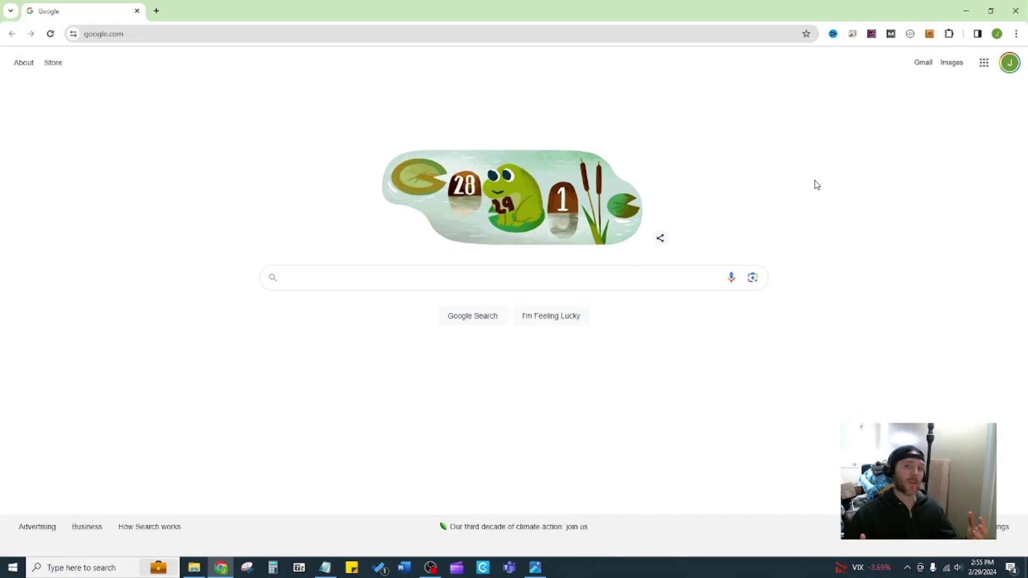
Open a blank Word document and paste the Google frog doodle screenshot into it
left_click(405, 567)
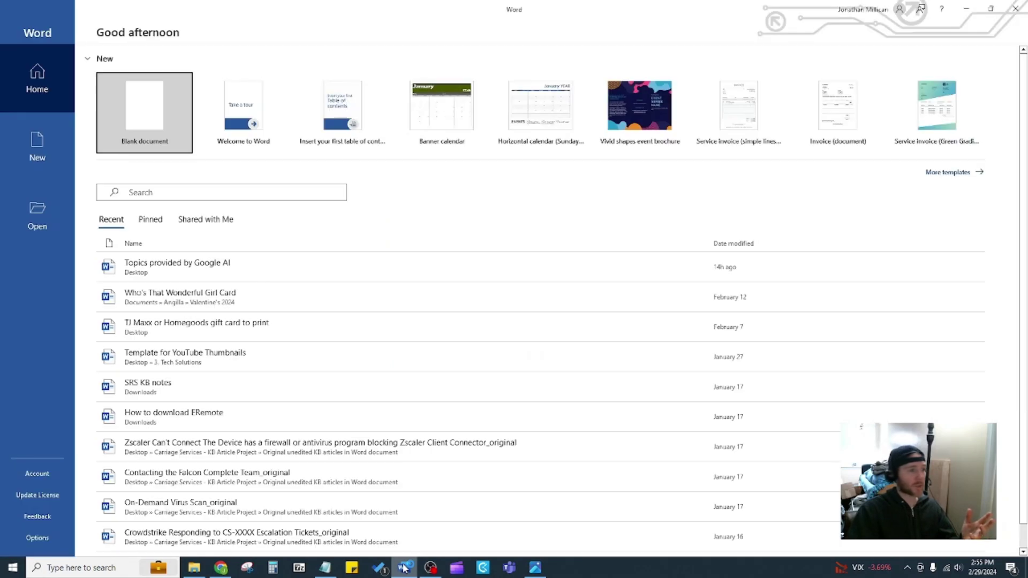
left_click(144, 109)
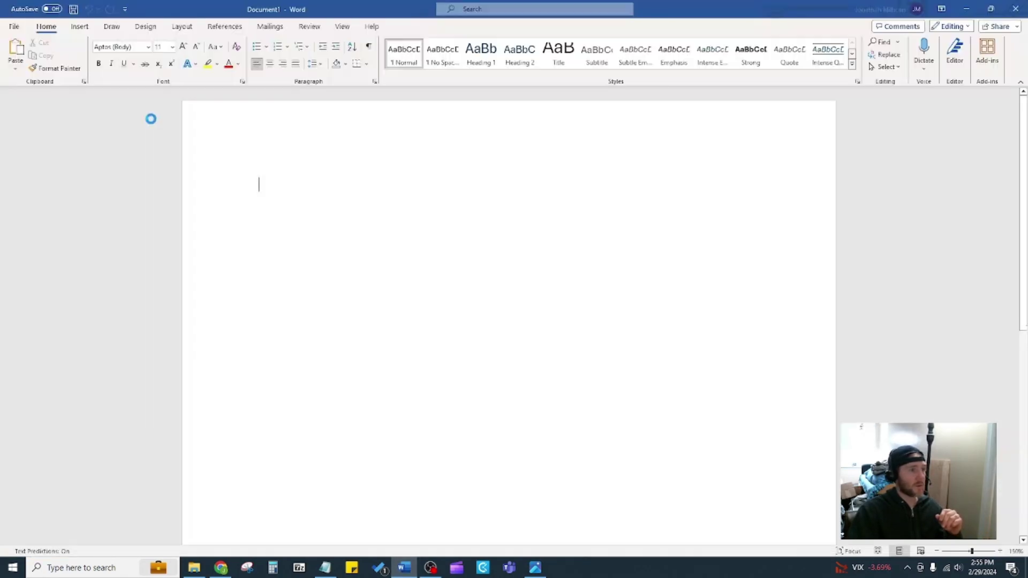
right_click(287, 184)
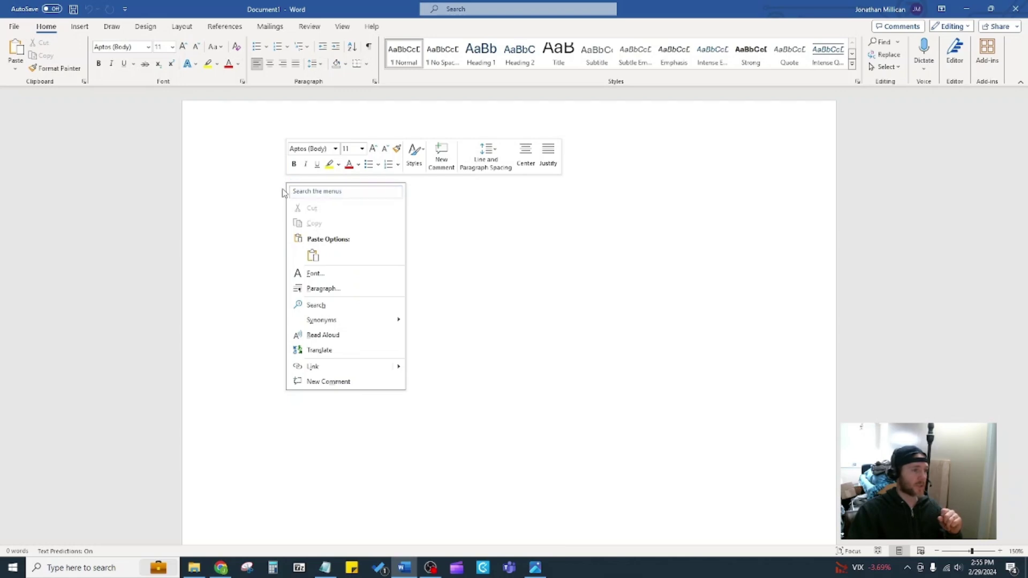
left_click(313, 255)
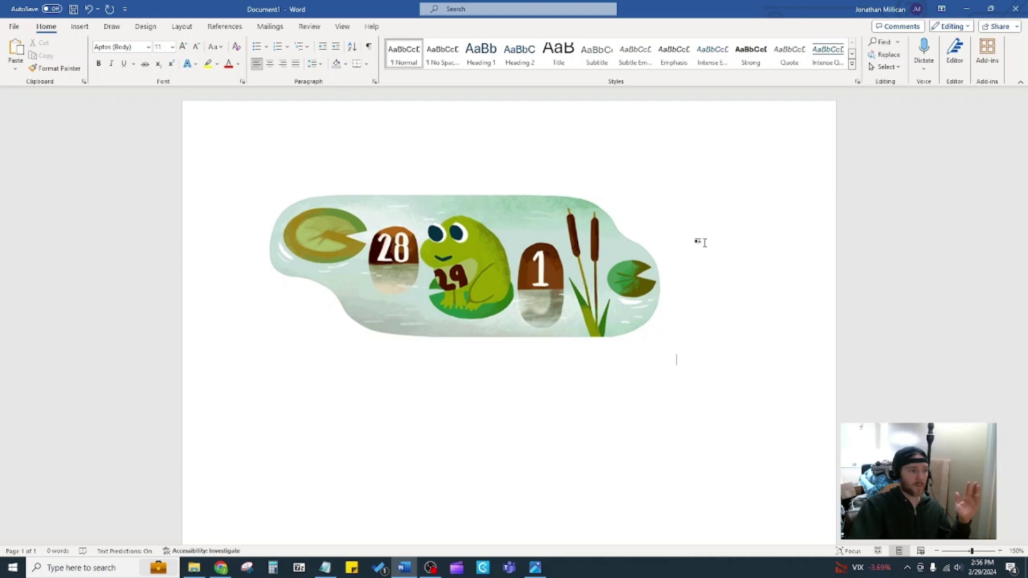
Bring Photos back, advance to Win + Print Scr.JPG, and capture the full screen with Win+PrtScn
left_click(535, 568)
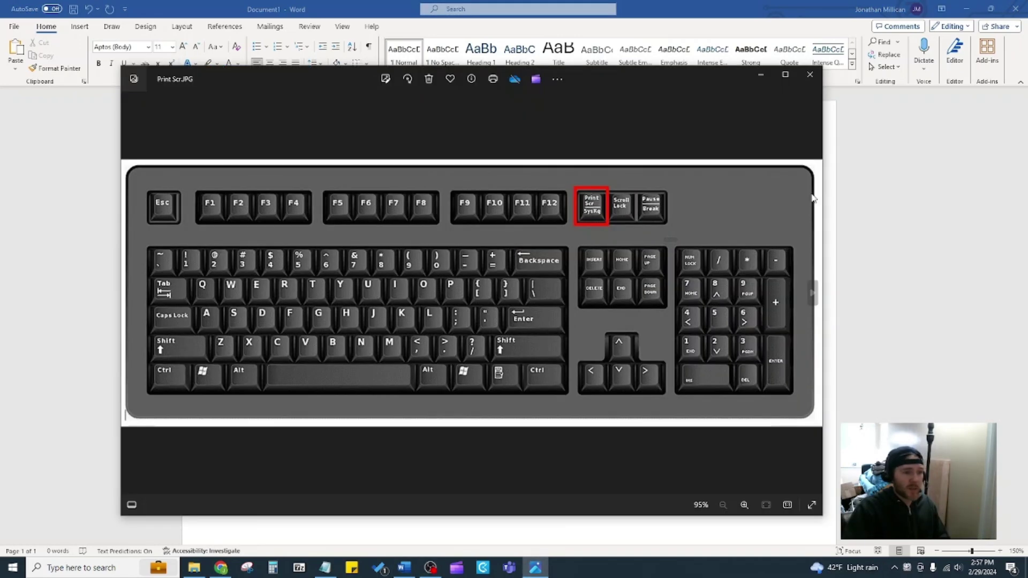
left_click(813, 295)
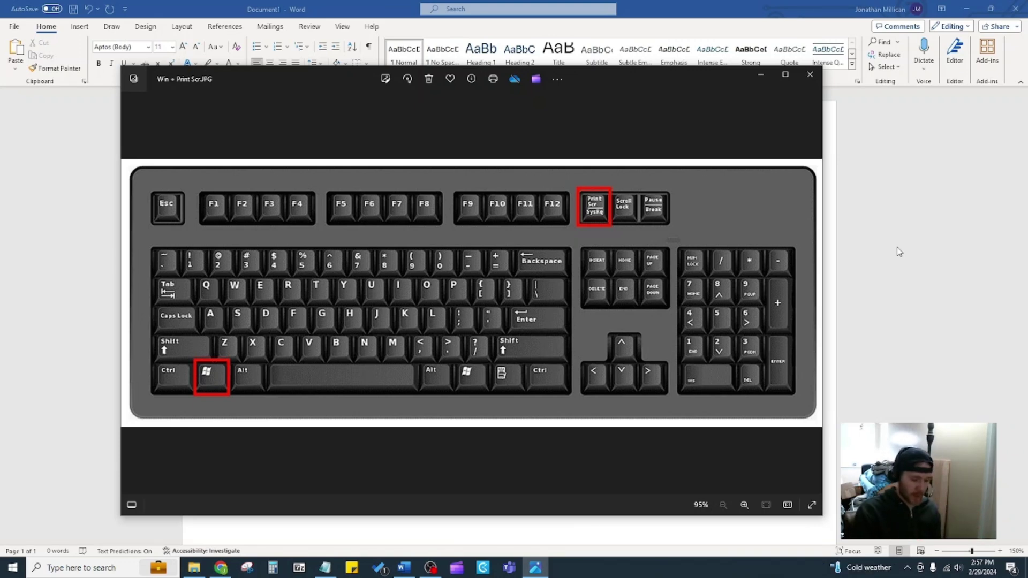
key("super+Print")
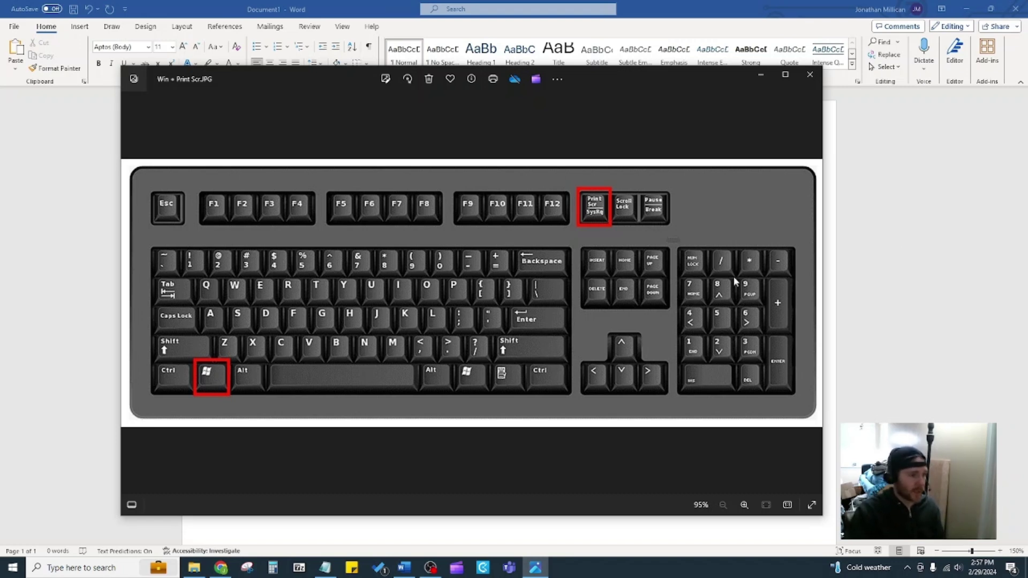
Open This PC from a Start search and move its window up and right
left_click(9, 572)
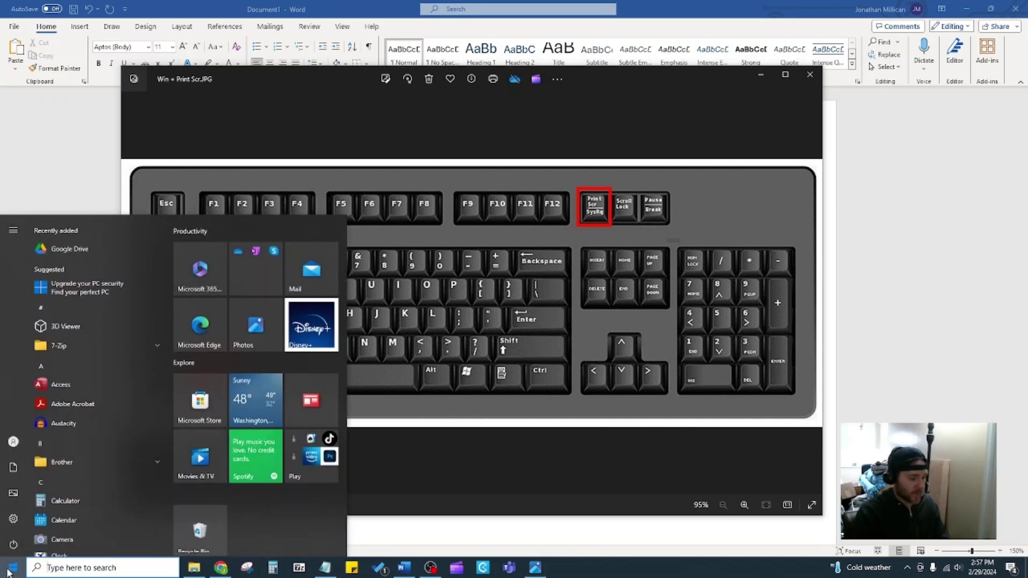
type("this pc")
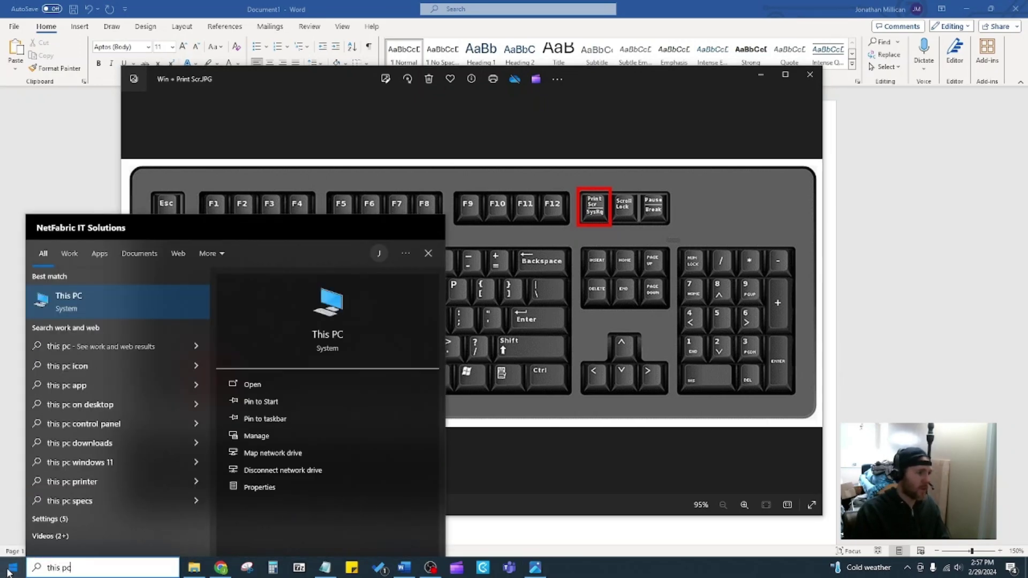
key("Return")
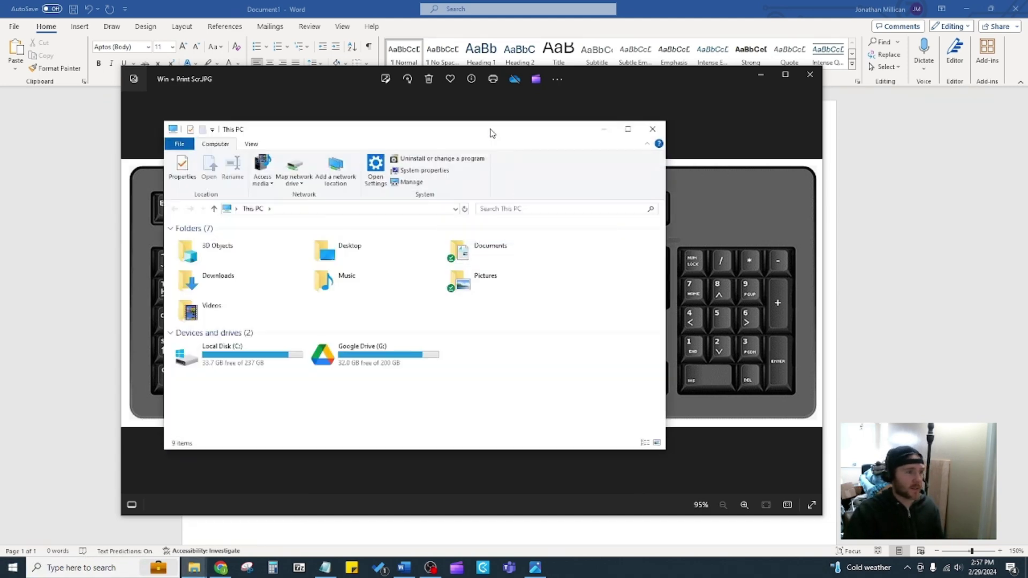
left_click_drag(488, 130, 554, 114)
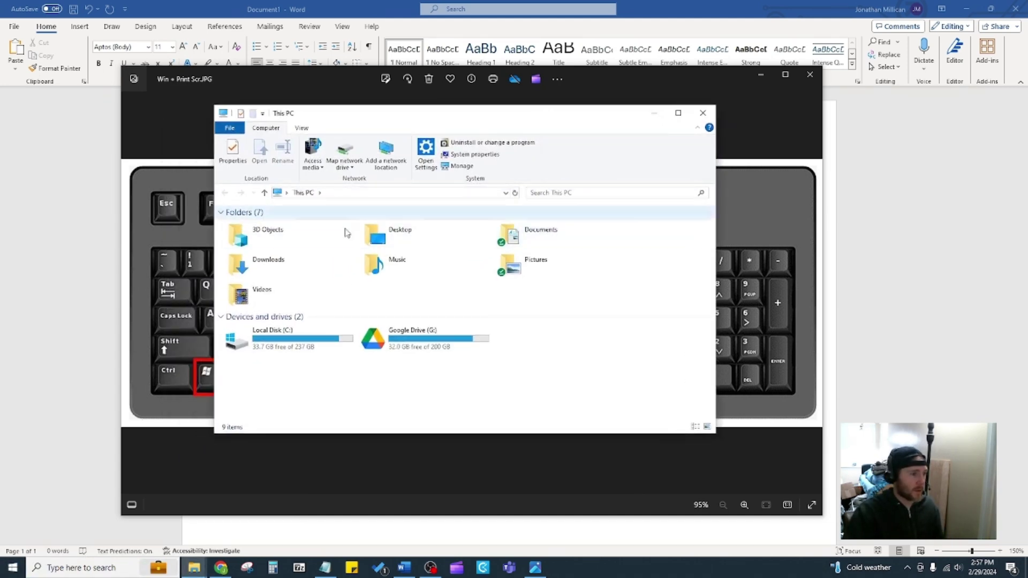
Go to Pictures > Screenshots and open Screenshot (5)
left_click(538, 261)
double_click(538, 261)
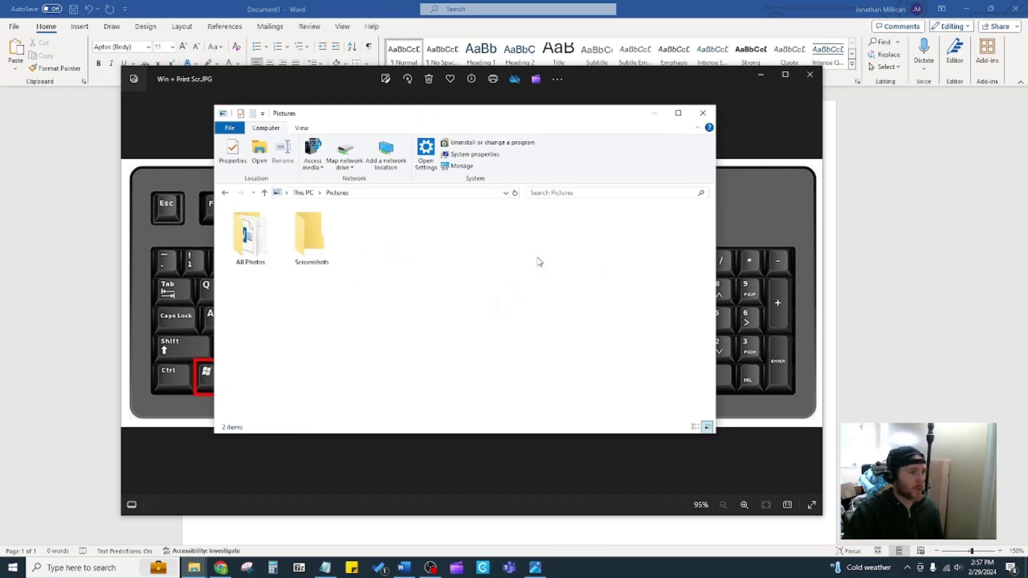
left_click(321, 231)
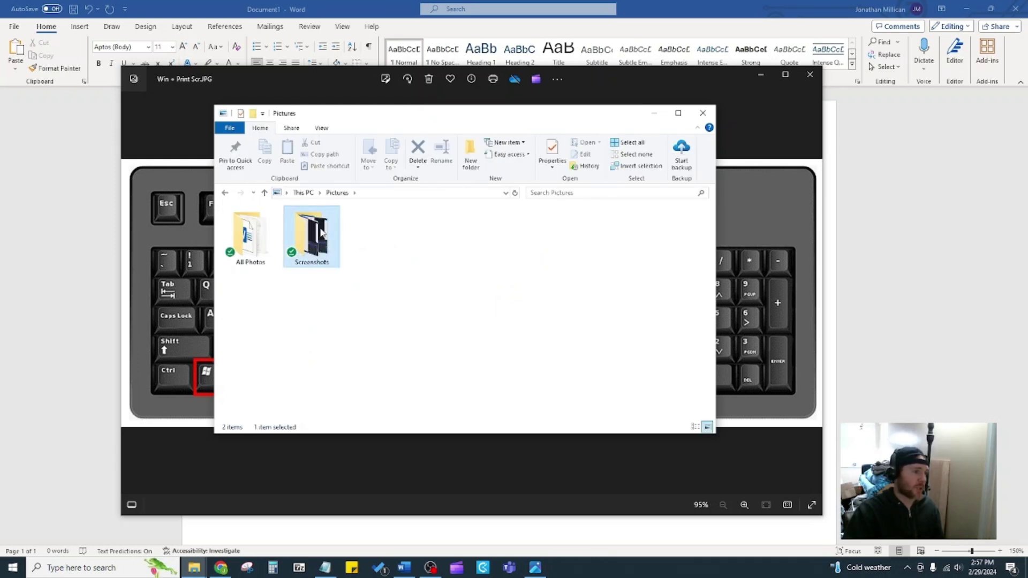
double_click(322, 232)
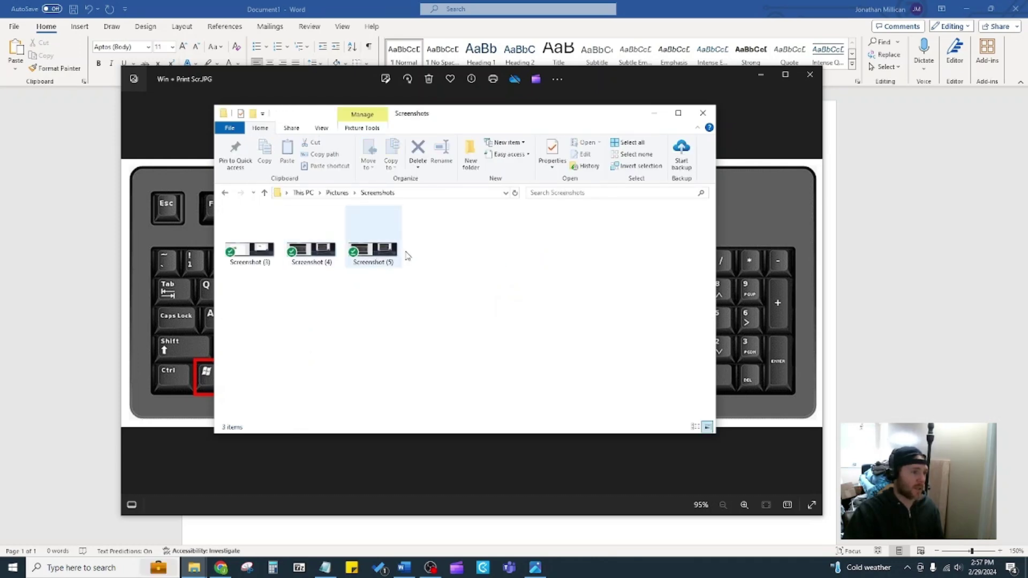
left_click(378, 248)
double_click(379, 248)
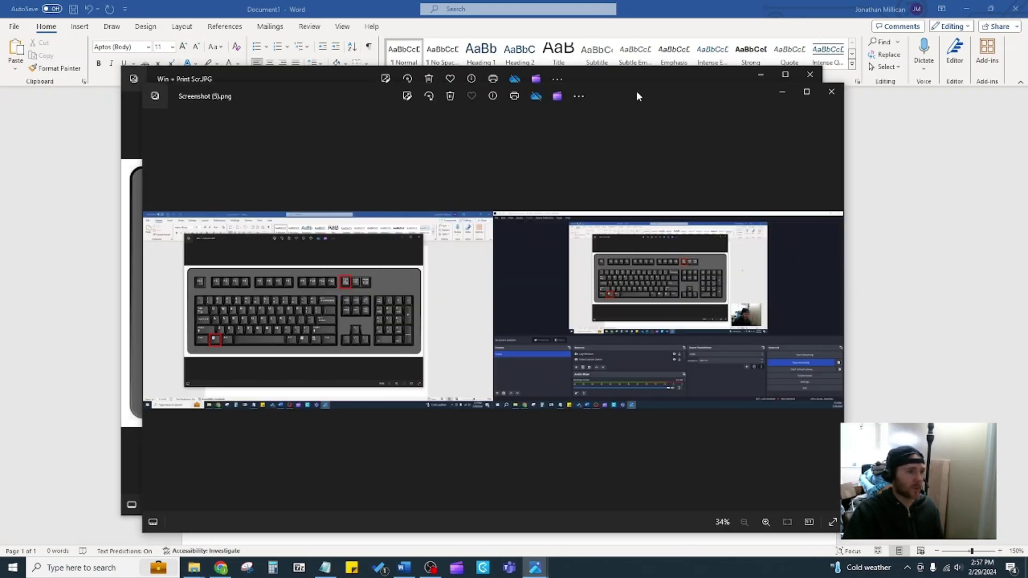
Move the Screenshot (5) Photos window up and to the right
left_click_drag(638, 94, 671, 46)
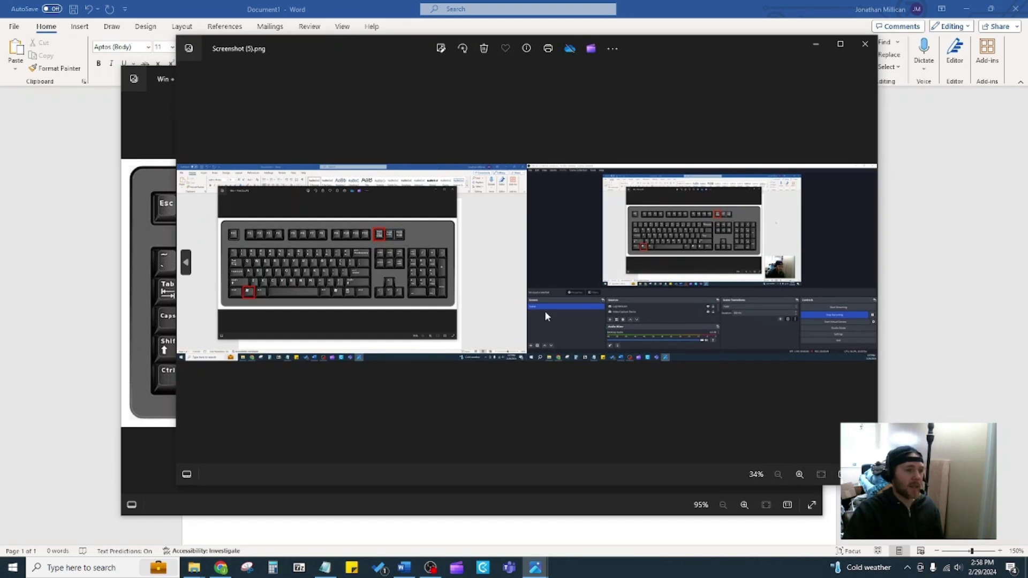